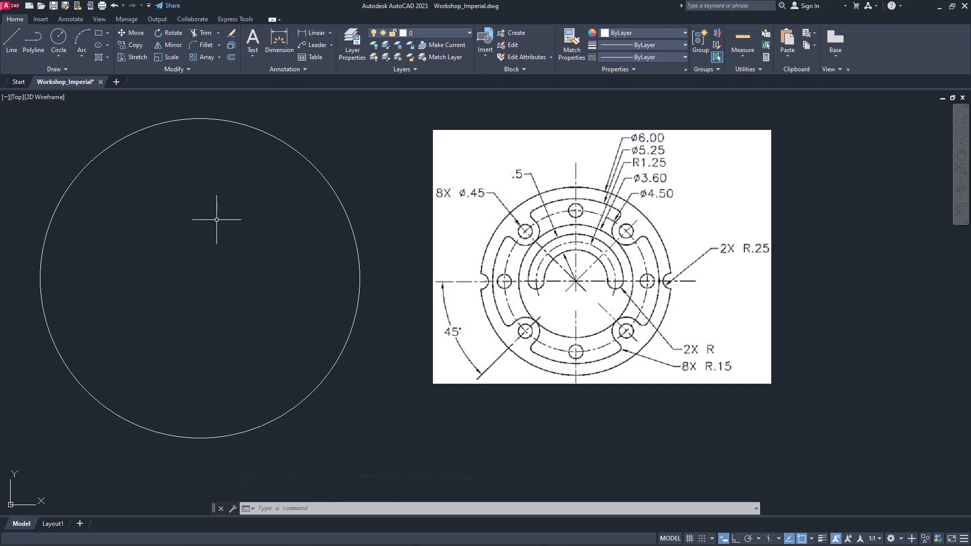
Draw a 3.60-diameter circle concentric with the existing outer circle
key(Return)
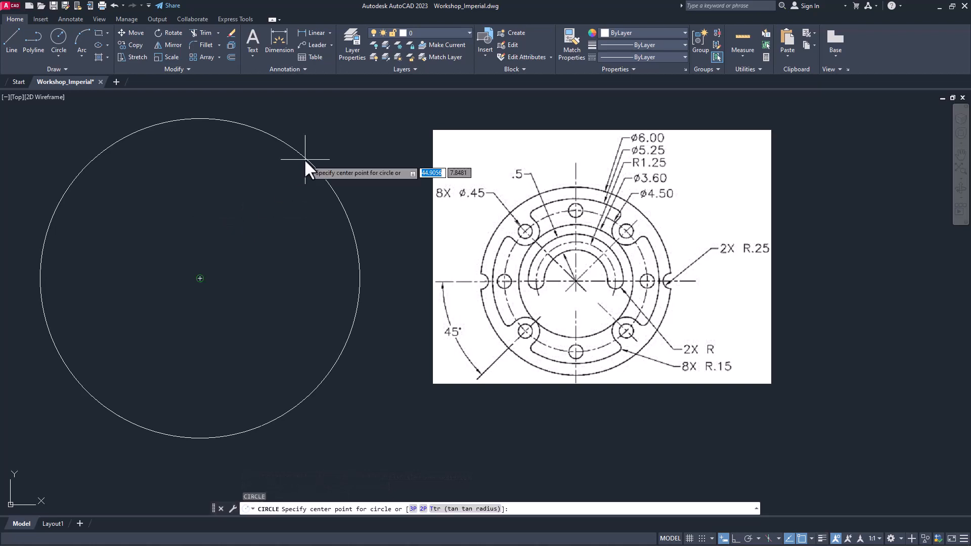
click(304, 160)
text(d)
key(Return)
text(3.60)
key(Return)
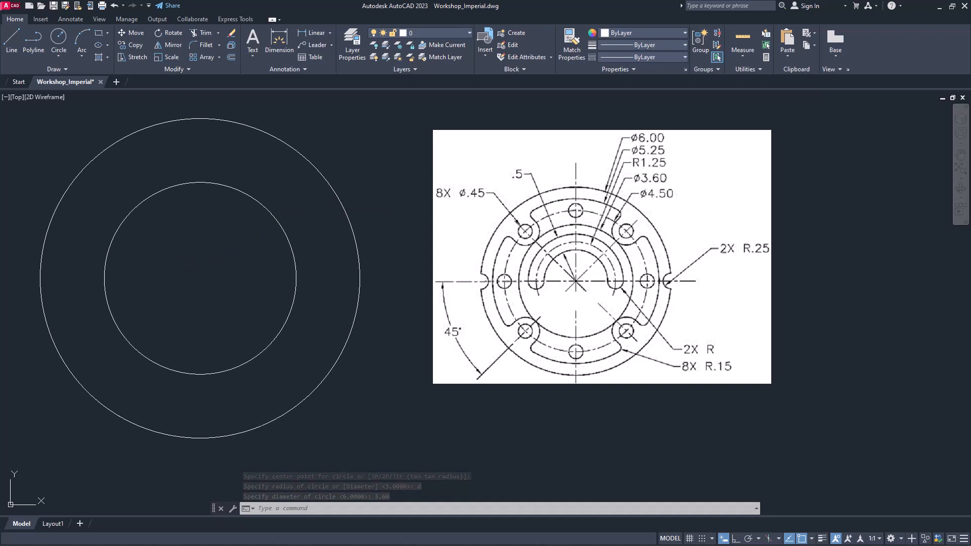
Draw a 5.25-diameter circle from the same center, between the outer and inner circles
text(c)
key(Return)
click(282, 225)
text(d)
key(Return)
text(d)
key(Return)
text(5.25)
key(Return)
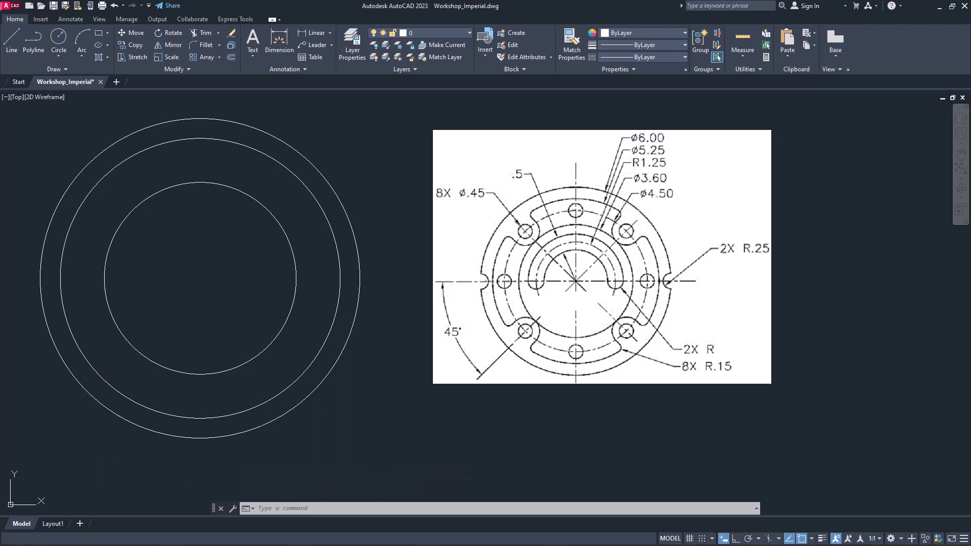
Make the Center Line layer current and draw a concentric 4.50-diameter bolt circle on it
click(444, 33)
click(436, 56)
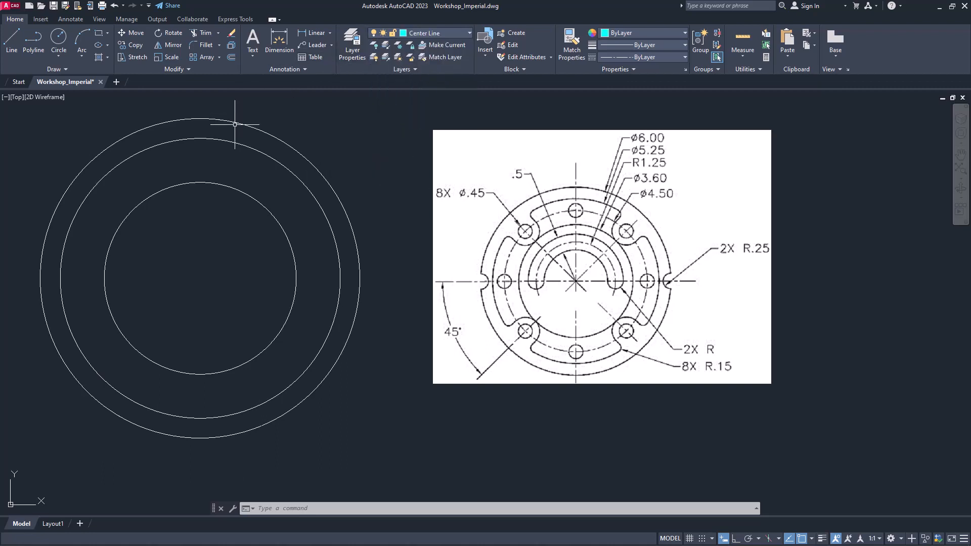
click(56, 41)
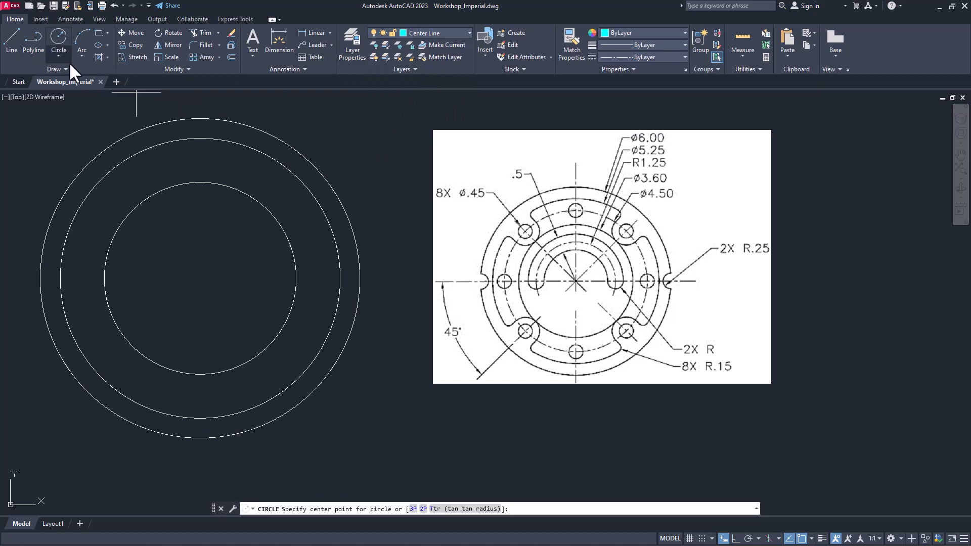
click(216, 185)
text(d)
key(Return)
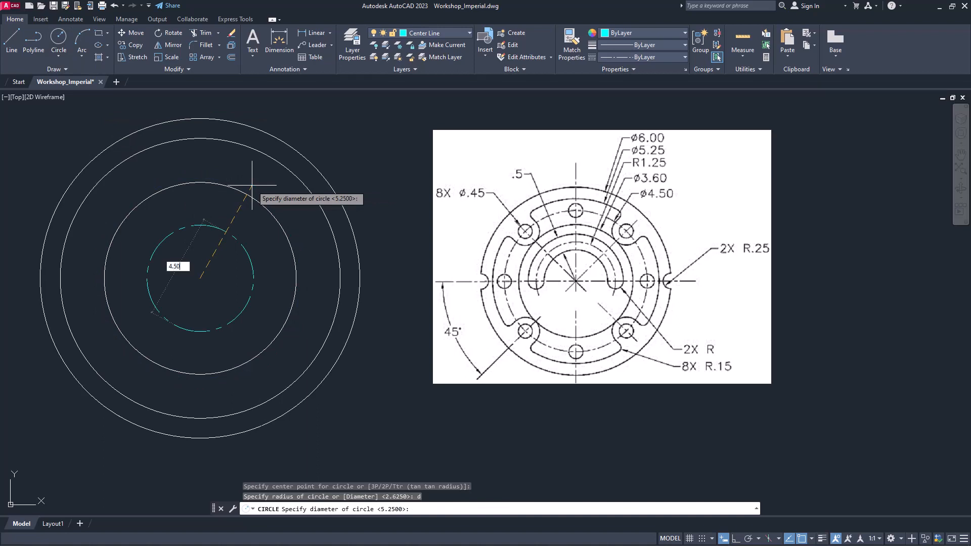
key(Return)
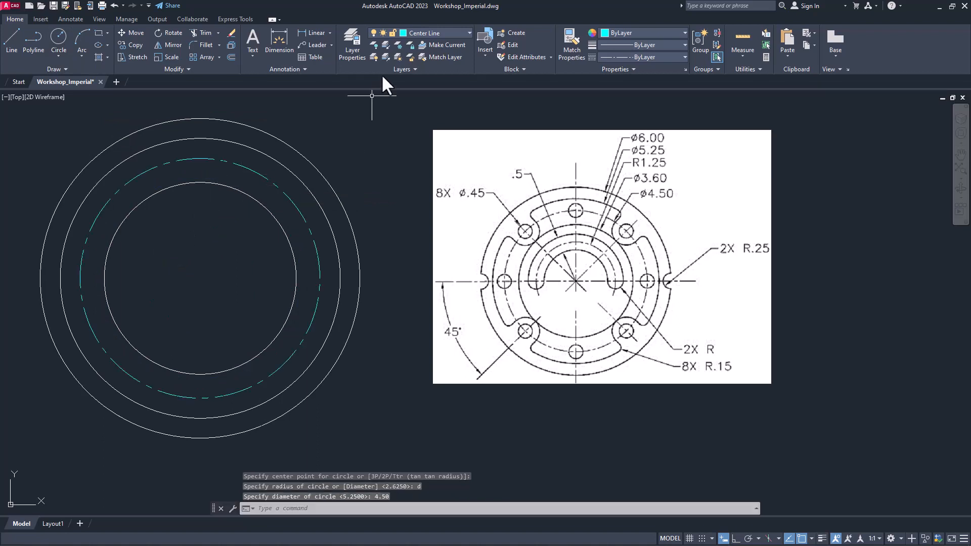
Draw a vertical centerline with Ortho on, through the circles' center and extending past the outer circle at both ends
click(13, 40)
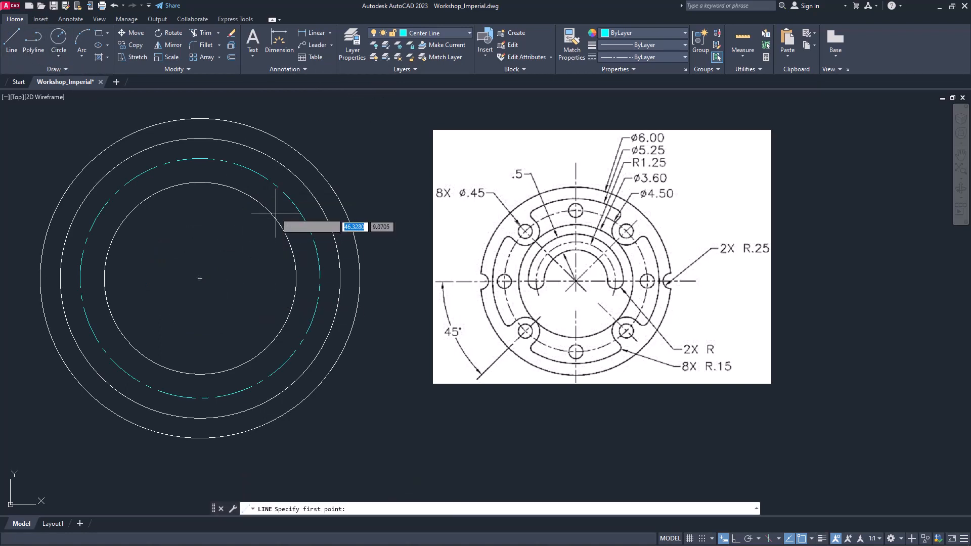
click(200, 99)
key(F8)
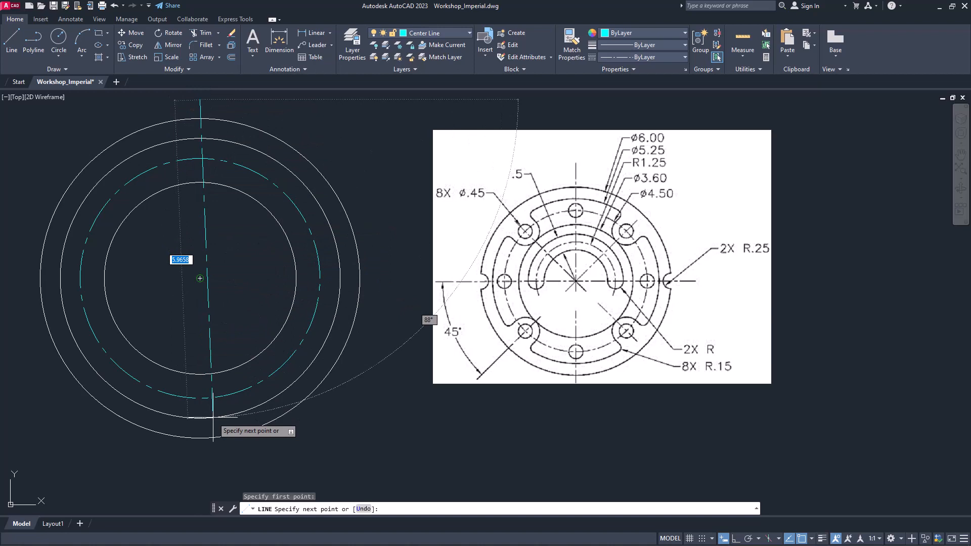
click(208, 457)
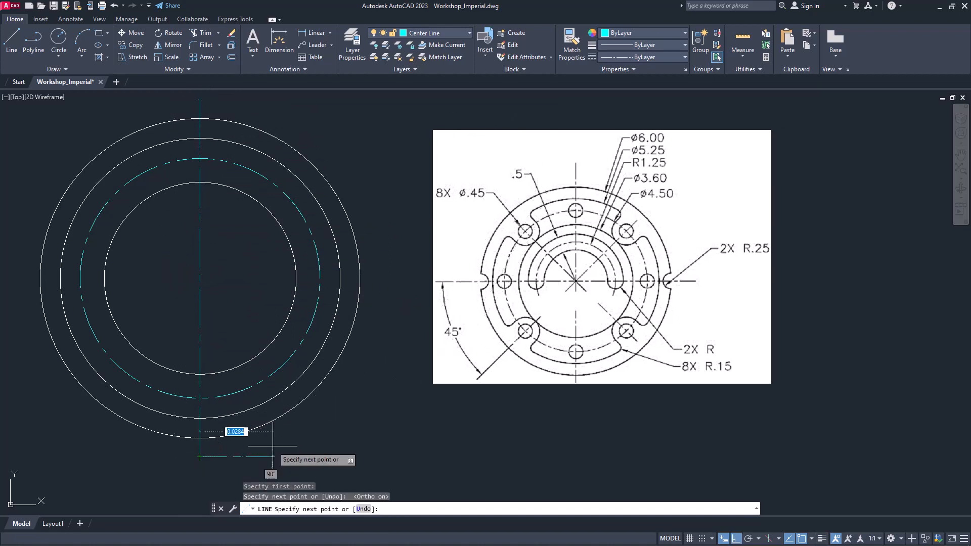
key(Return)
key(Return)
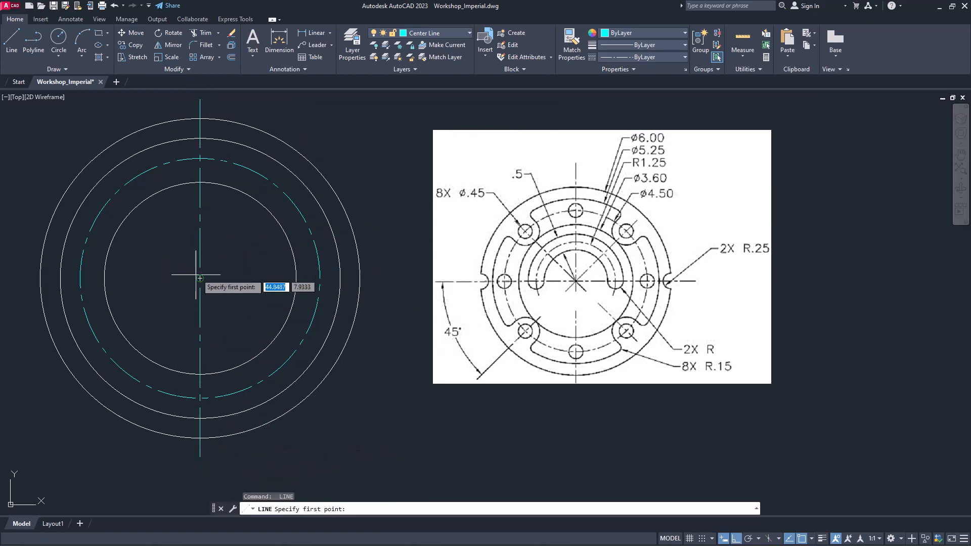
Draw a horizontal centerline through the circles' center, extending past the outer circle on both sides
click(385, 278)
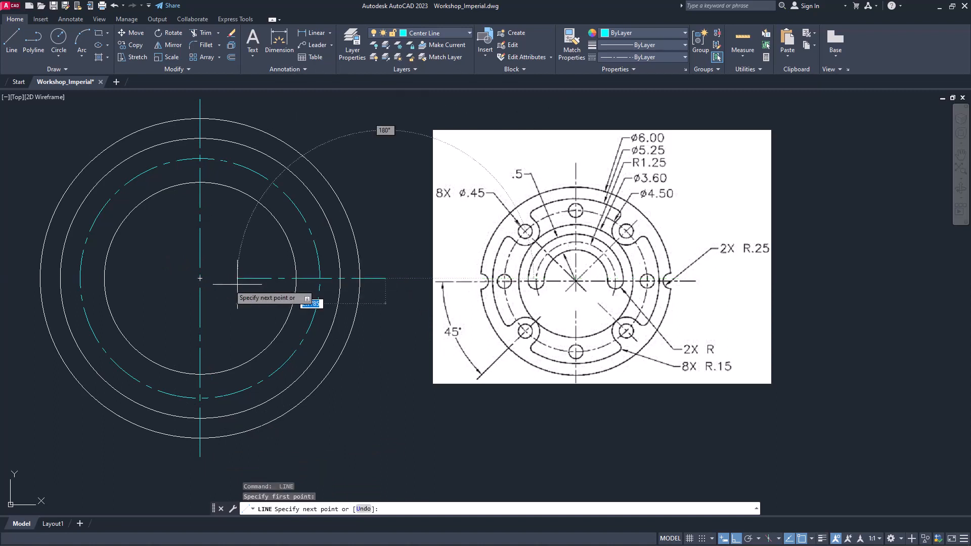
click(13, 278)
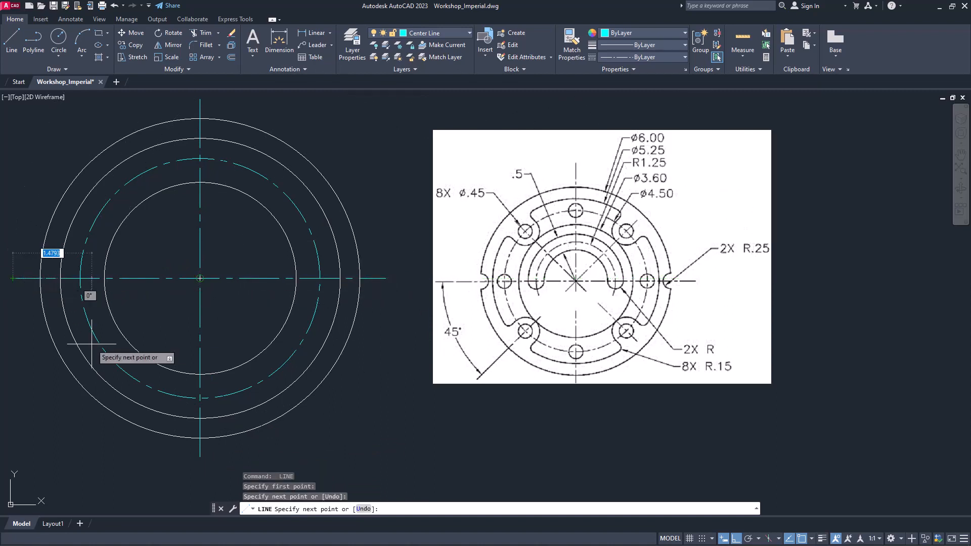
key(Return)
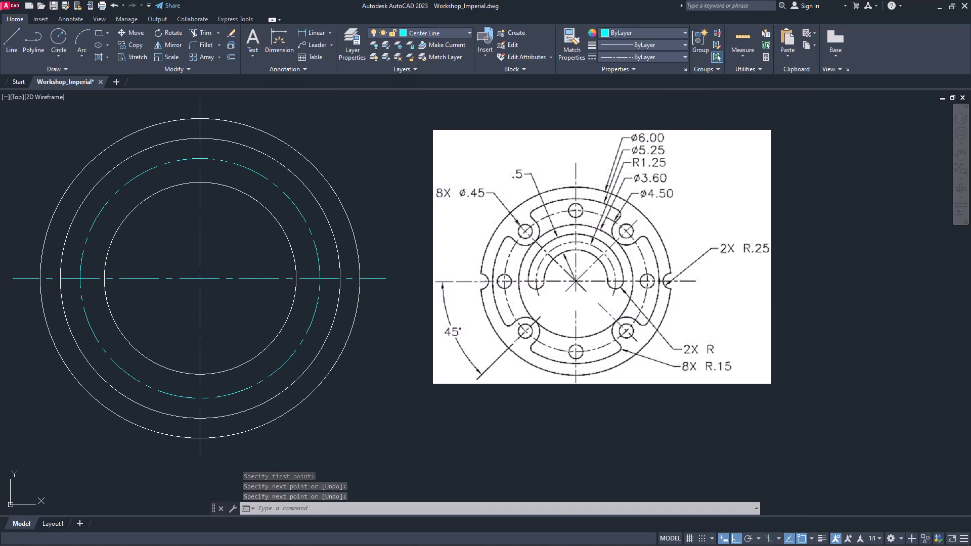
Make layer 0 current and draw a 0.45-diameter hole where the bolt circle crosses the vertical centerline at the top
click(417, 33)
click(413, 46)
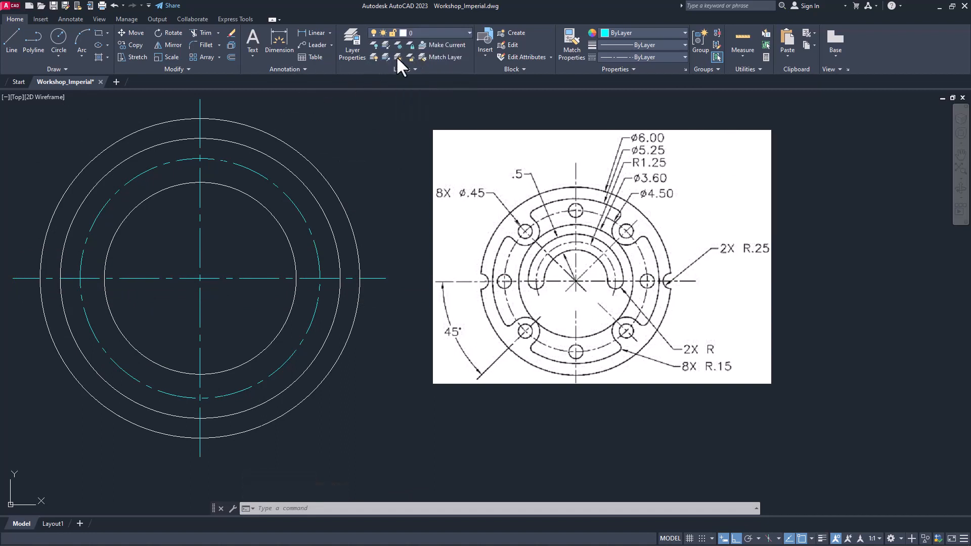
click(60, 38)
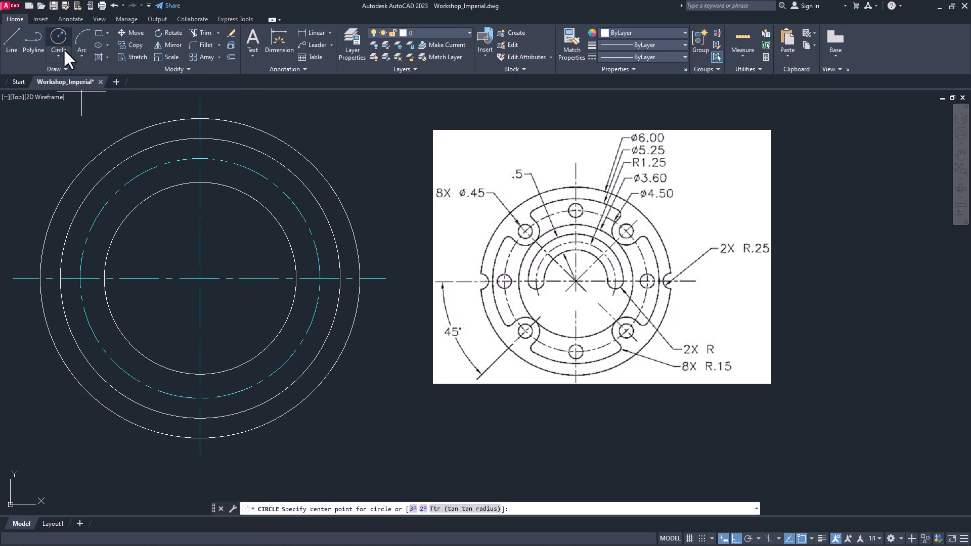
click(201, 158)
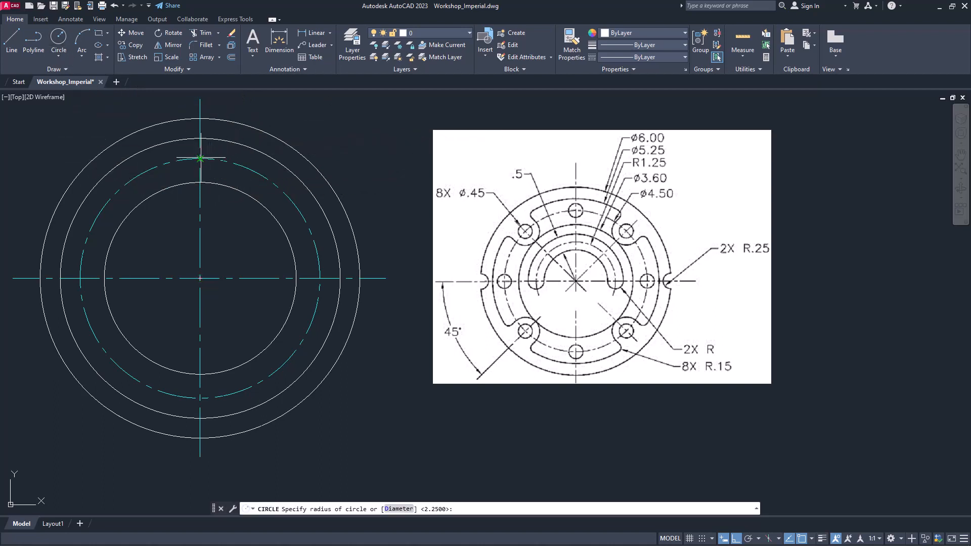
text(d)
key(Return)
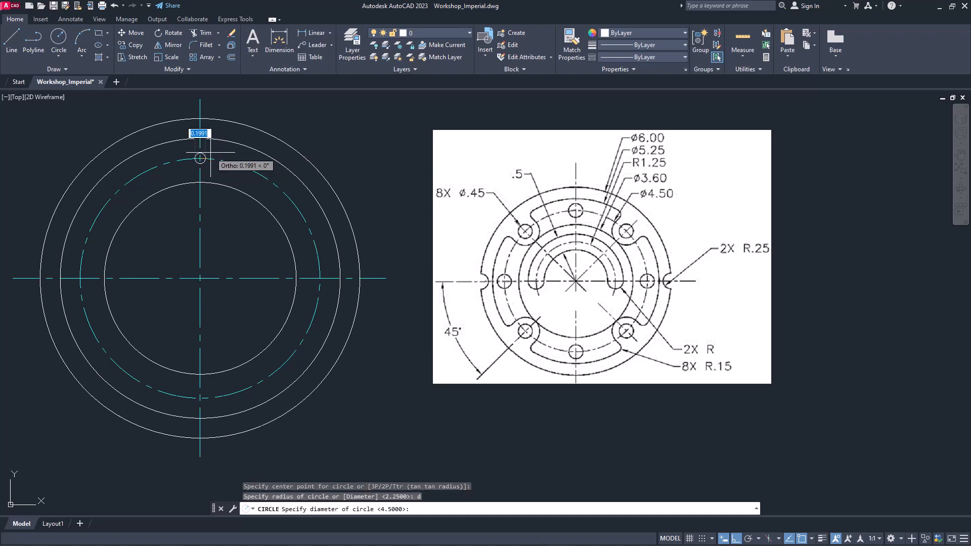
text(0.)
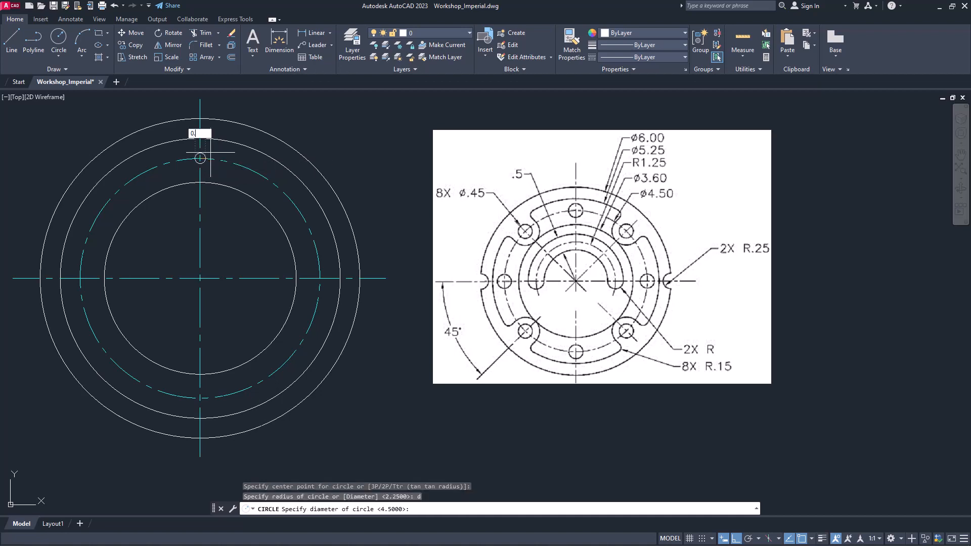
text(45)
key(Return)
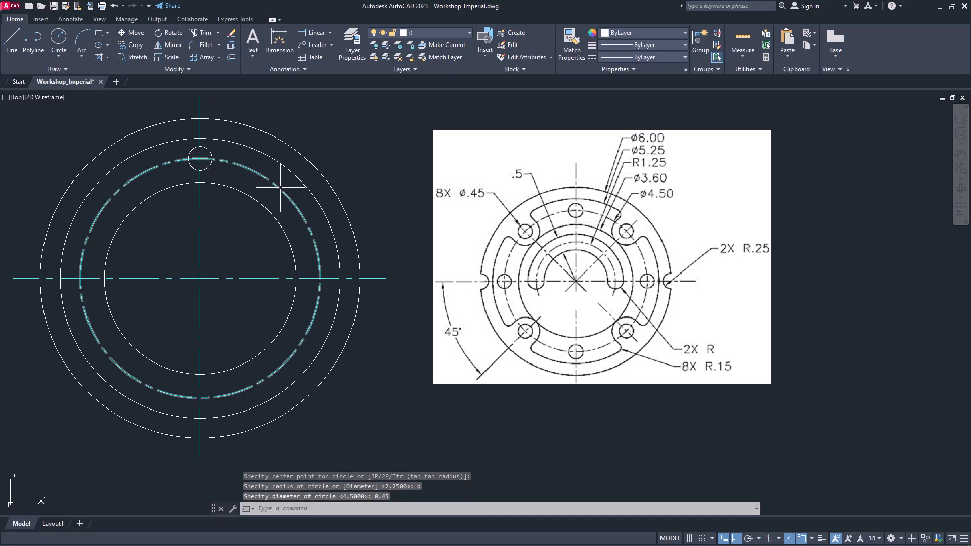
Polar array the 0.45-diameter hole around the circles' common center with 8 items over 360 degrees
click(219, 58)
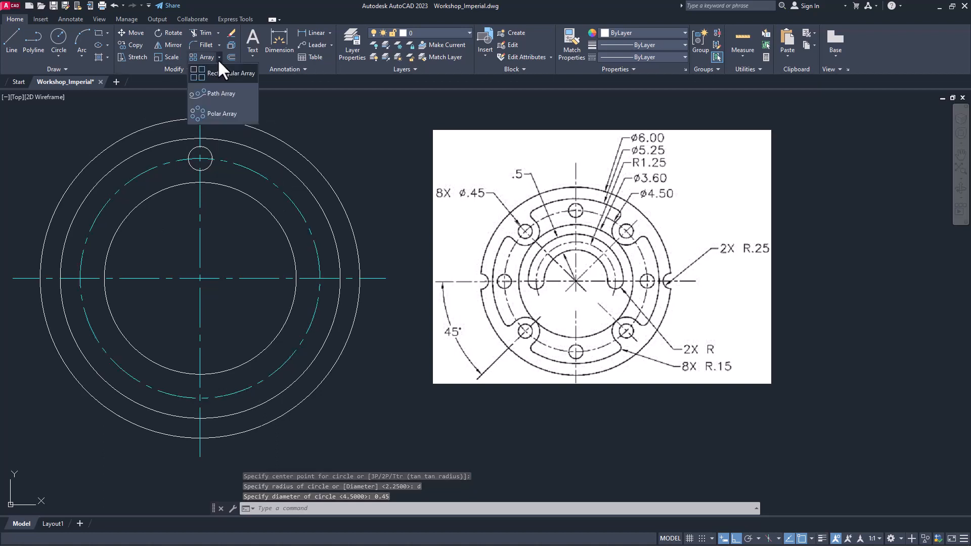
click(218, 112)
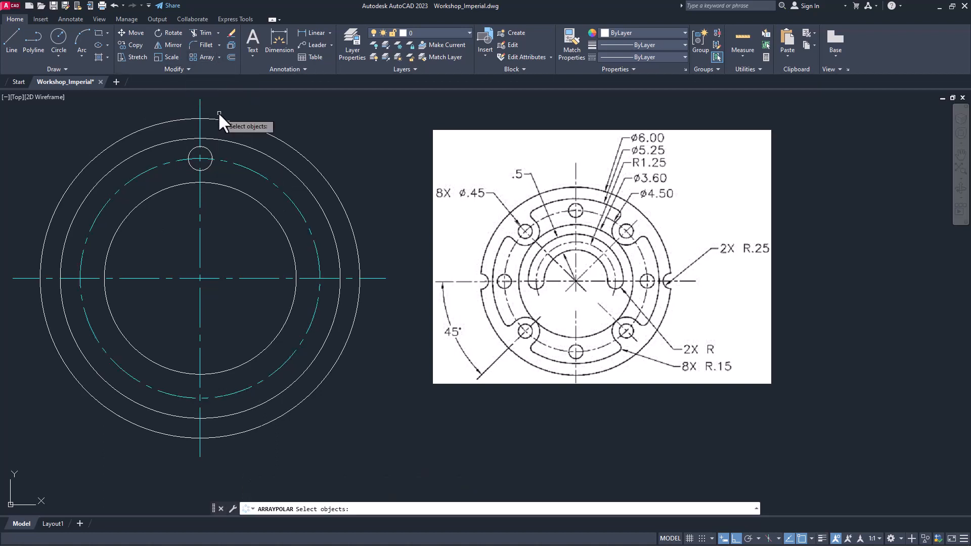
click(200, 147)
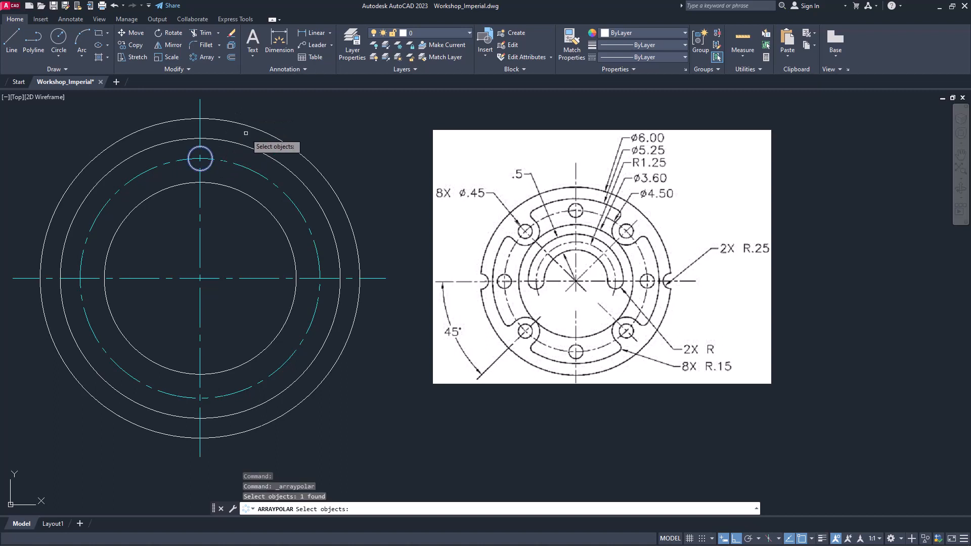
key(Return)
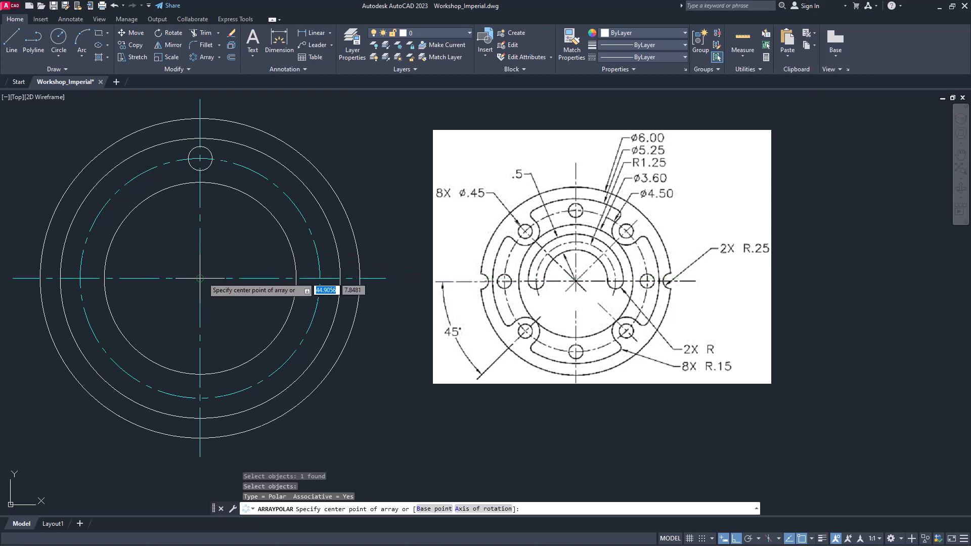
click(266, 211)
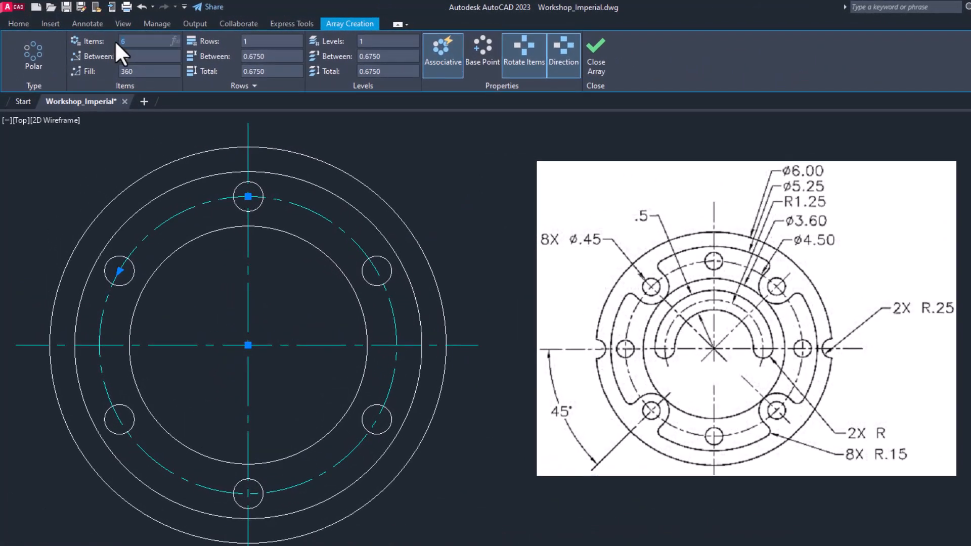
text(8)
key(Return)
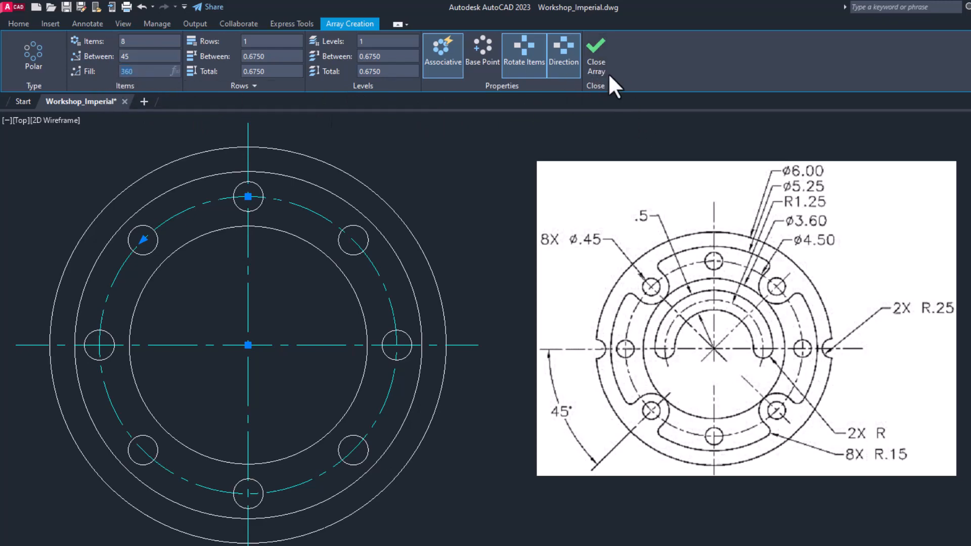
click(594, 56)
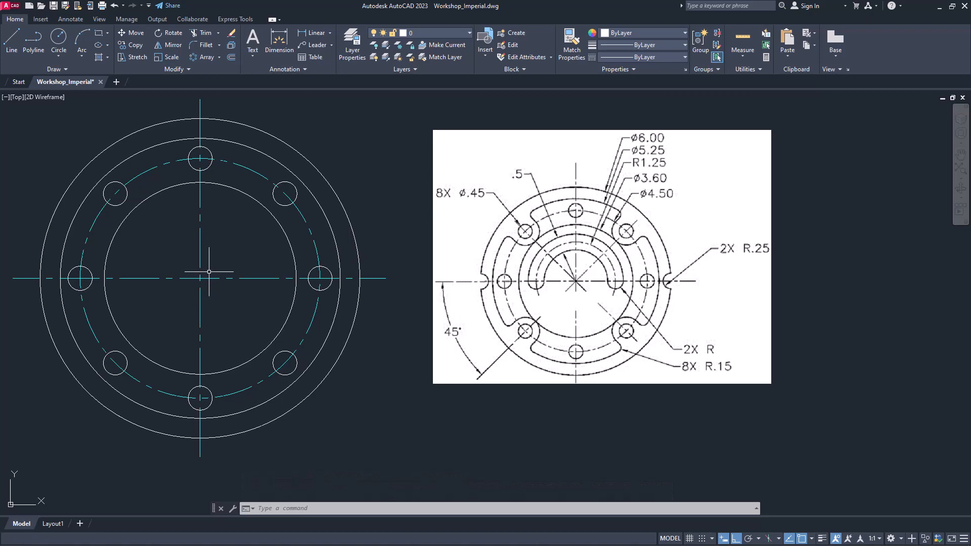
Draw a circle centered on the upper-right hole of the flange, with its radius tangent to the 3.60-diameter circle
text(c)
key(Return)
click(285, 194)
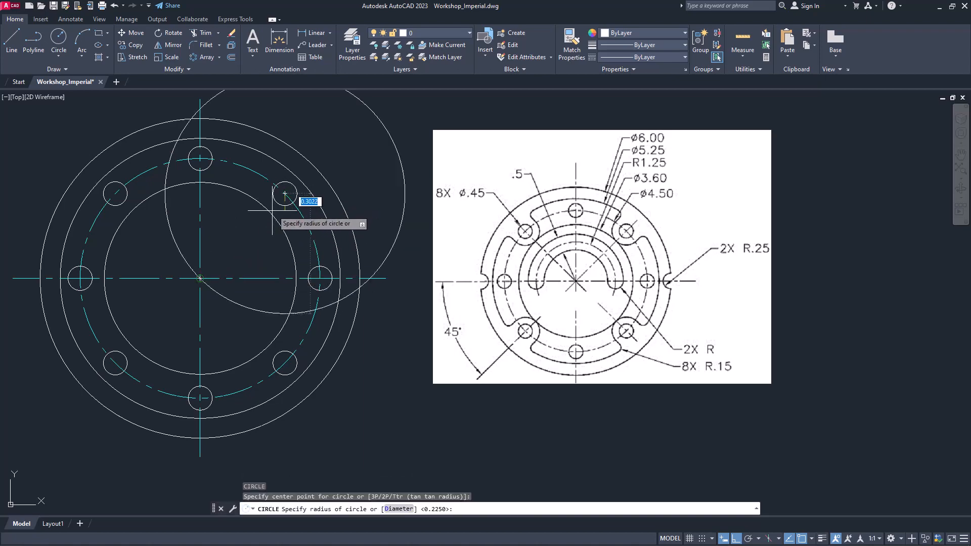
scroll(266, 215, up, 2)
middle_drag(275, 209, 265, 259)
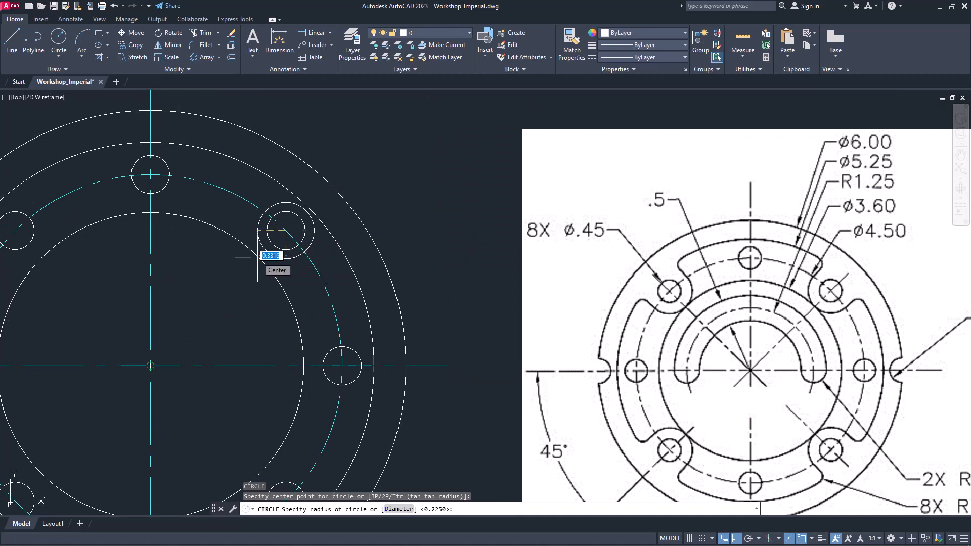
shift+right_click(258, 257)
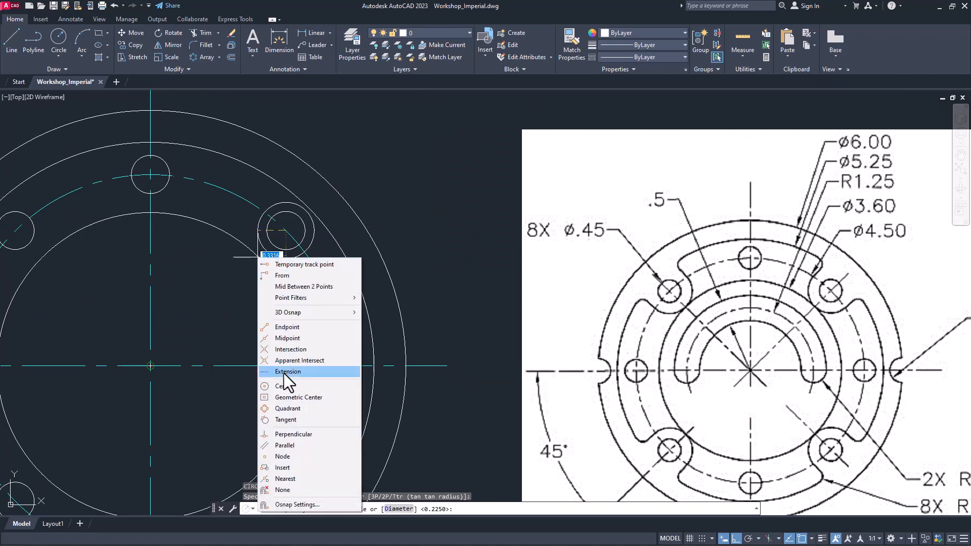
click(287, 421)
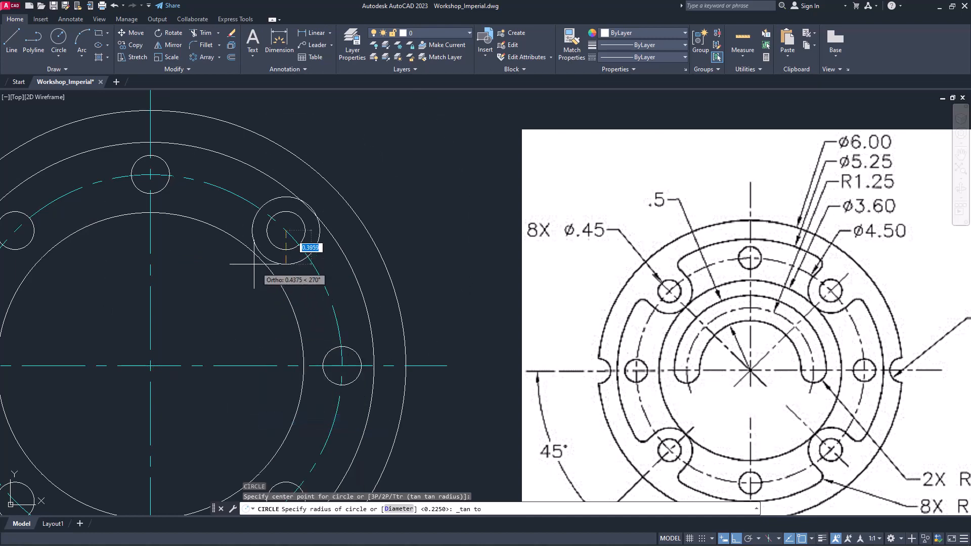
click(265, 263)
scroll(265, 263, down, 5)
scroll(287, 242, up, 2)
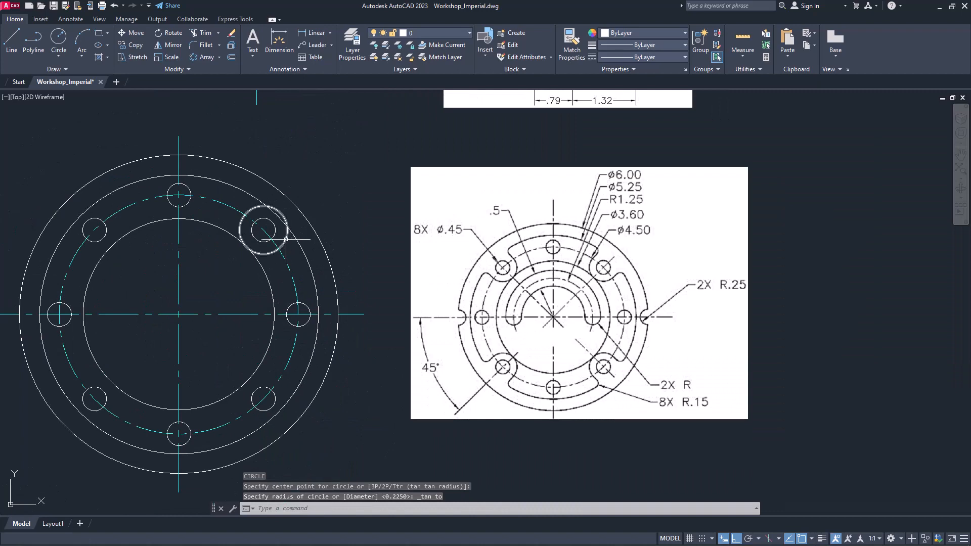
Draw a tangent-tangent-radius circle of radius 0.15 touching the circle around the upper-right hole, on its lower-right side, and the 5.25-diameter circle
key(Return)
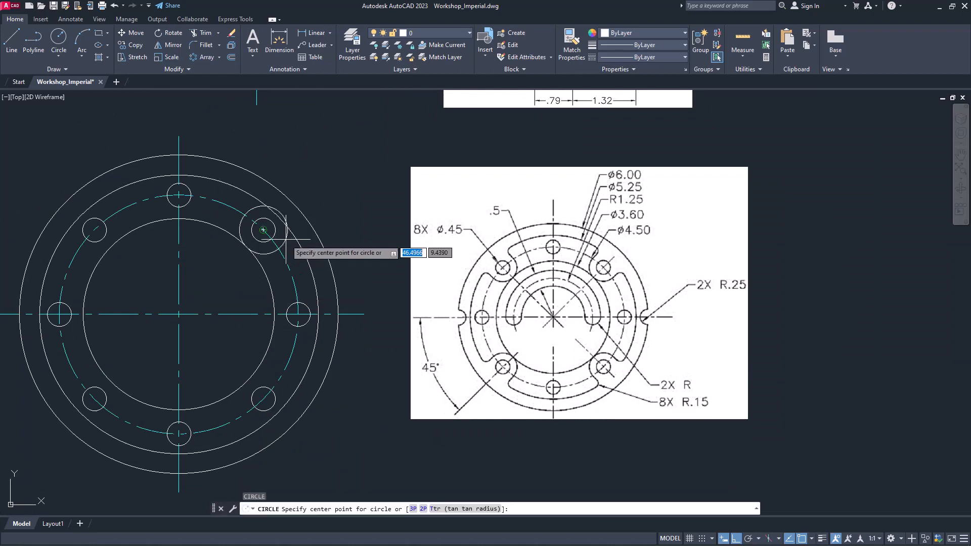
right_click(332, 206)
click(367, 282)
scroll(297, 238, up, 2)
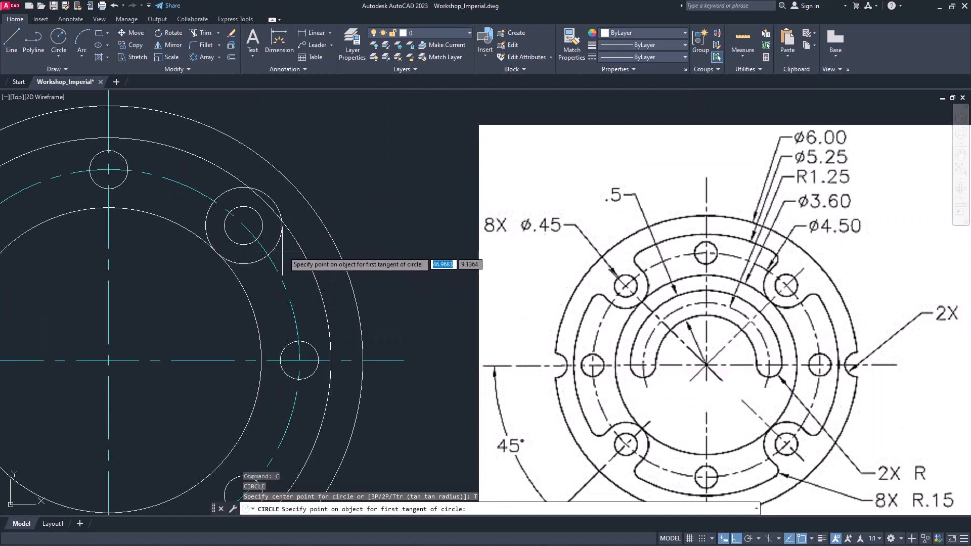
click(280, 243)
click(295, 247)
mouse_move(518, 293)
middle_down()
mouse_move(510, 273)
mouse_move(431, 202)
middle_up()
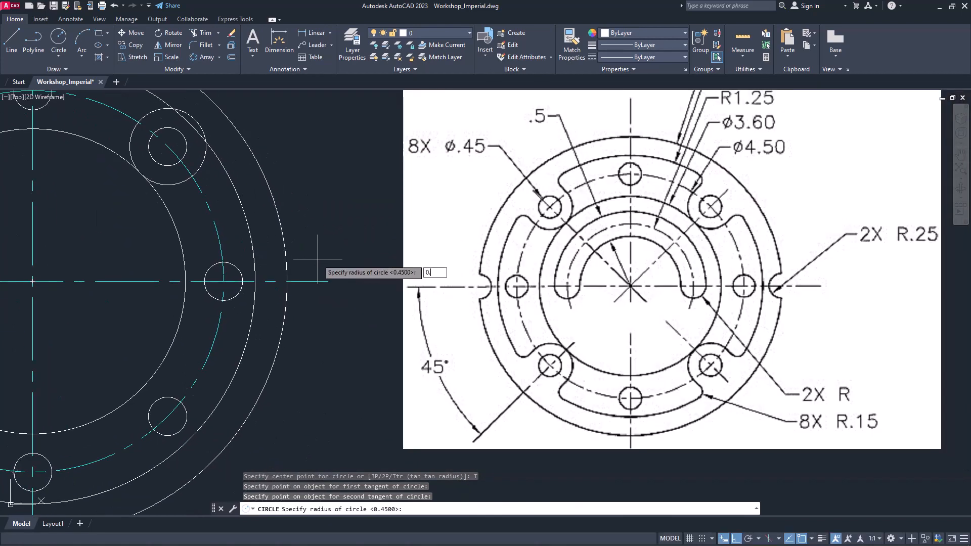
key(Return)
scroll(338, 234, down, 2)
middle_drag(331, 210, 373, 232)
Finish the lower-right 0.15-radius circle and draw another tangent-tangent-radius circle of 0.15 on the upper-left side of the circle around the upper-right hole
key(Return)
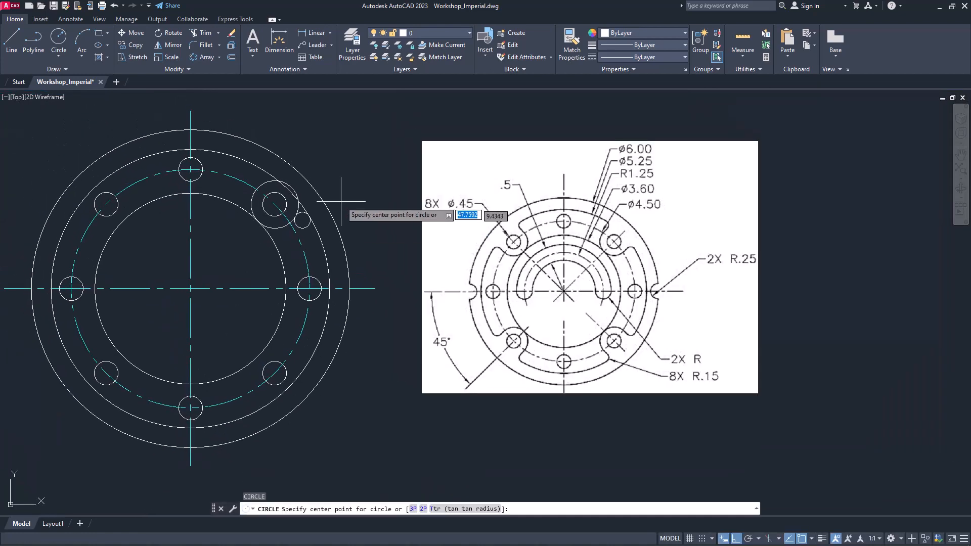
right_click(301, 150)
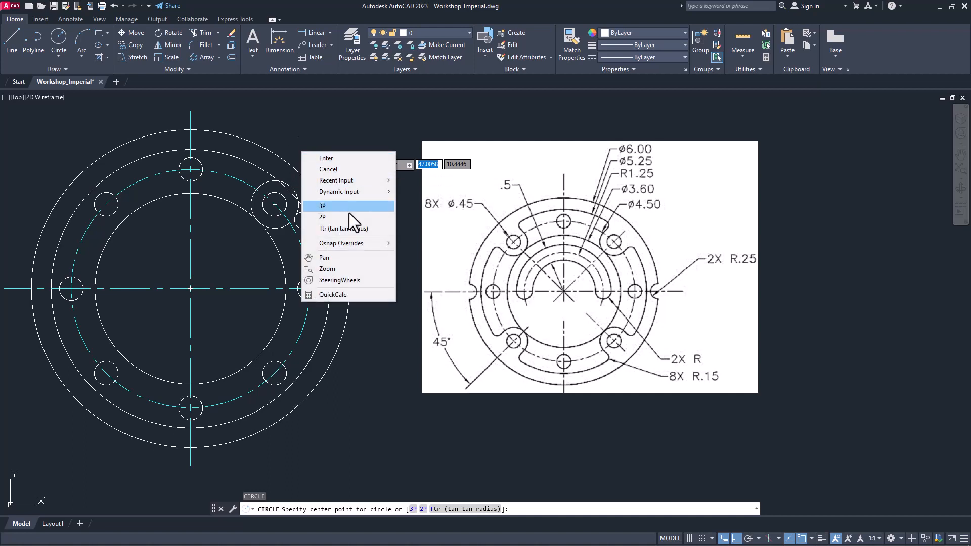
click(346, 221)
click(260, 182)
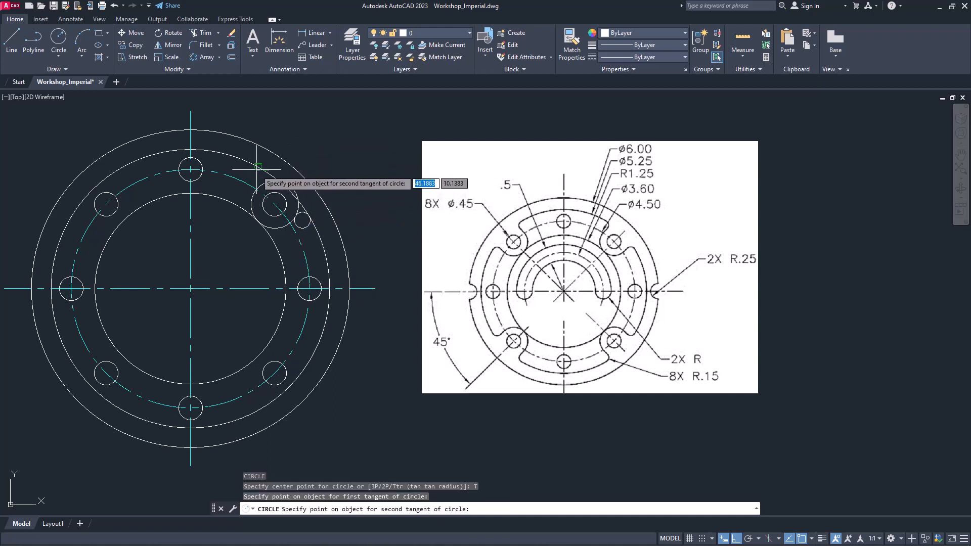
click(262, 188)
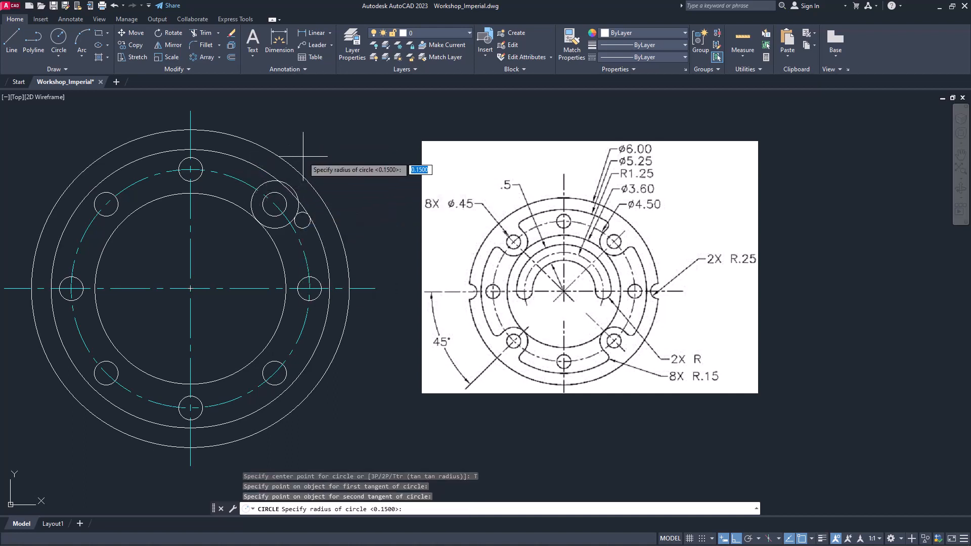
key(Return)
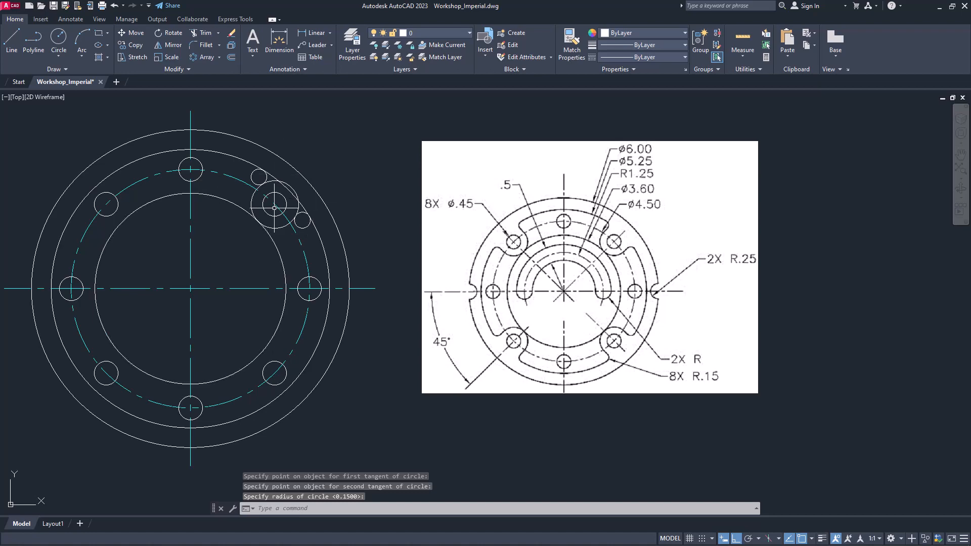
Trim the two 0.15-radius circles, the circle around the upper-right hole and the 5.25-diameter circle into open, rounded slot ends
text(tr)
key(Return)
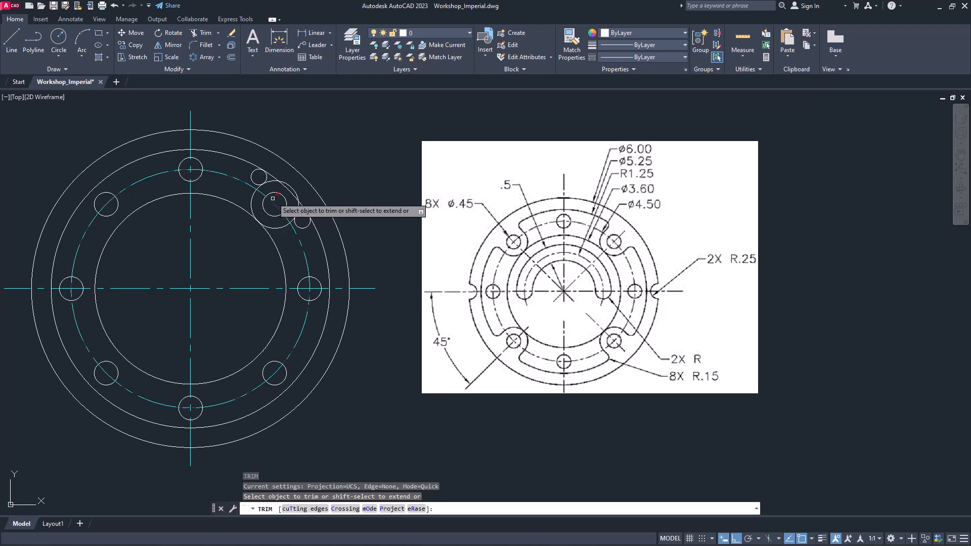
scroll(263, 182, up, 2)
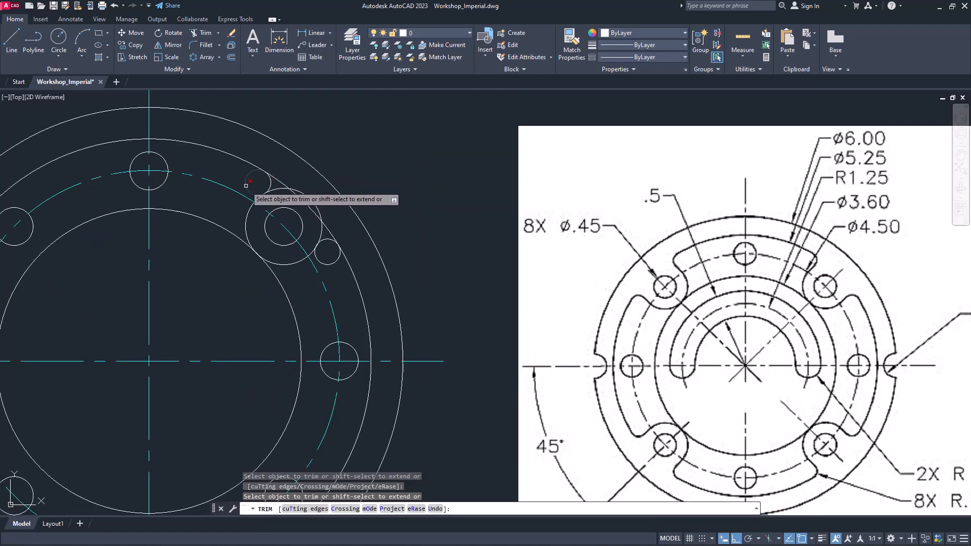
click(327, 263)
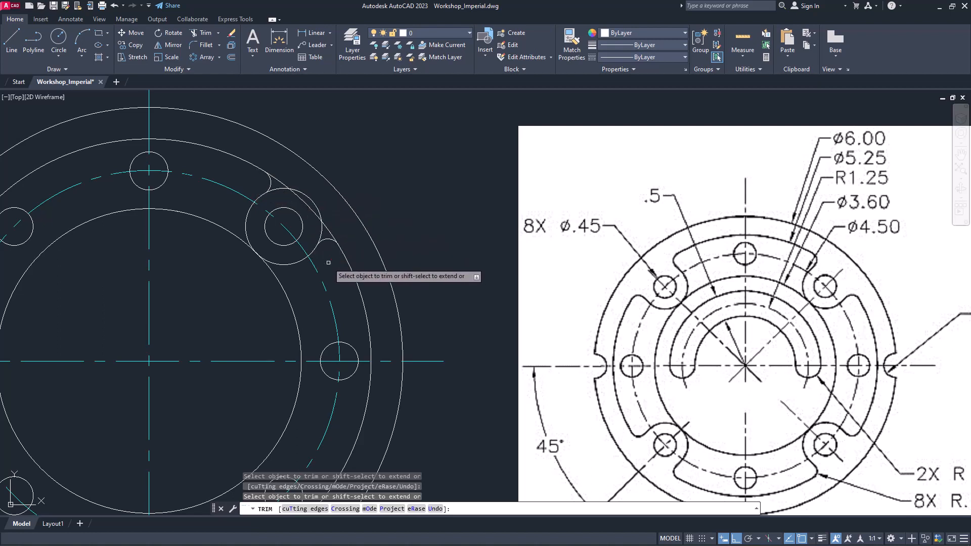
click(324, 232)
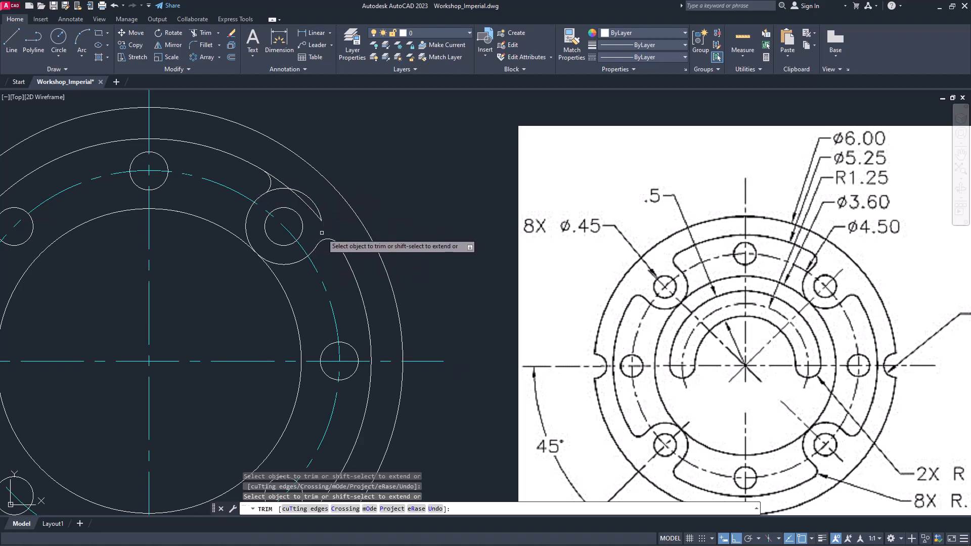
click(317, 211)
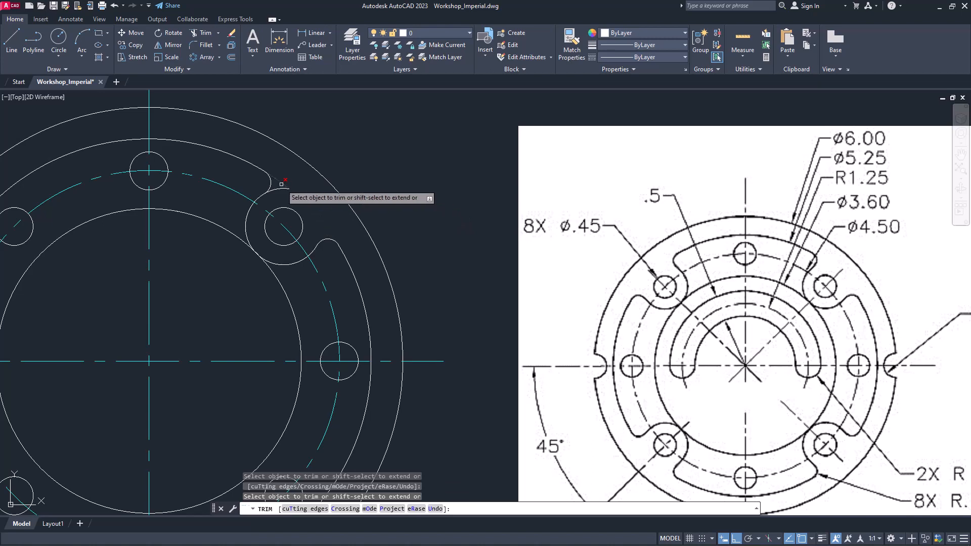
scroll(321, 196, down, 2)
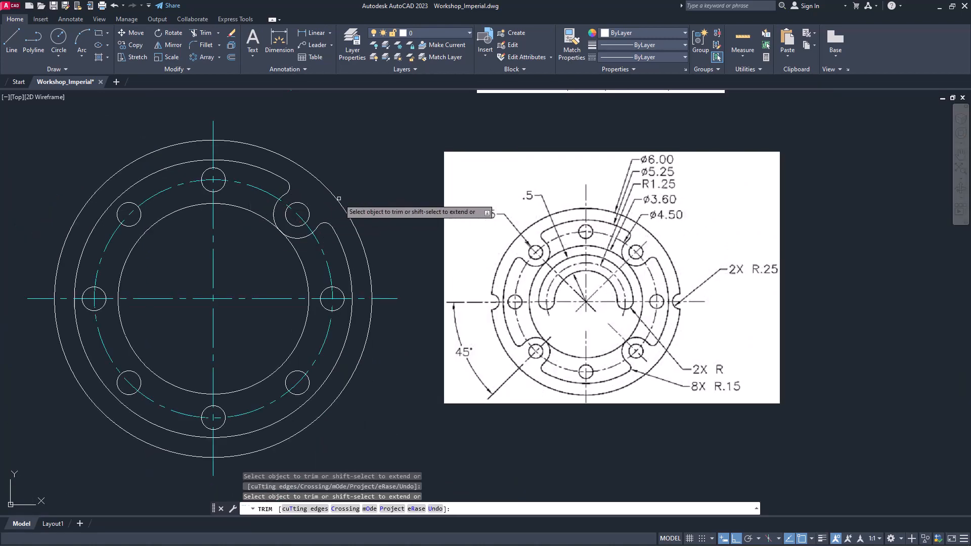
key(Escape)
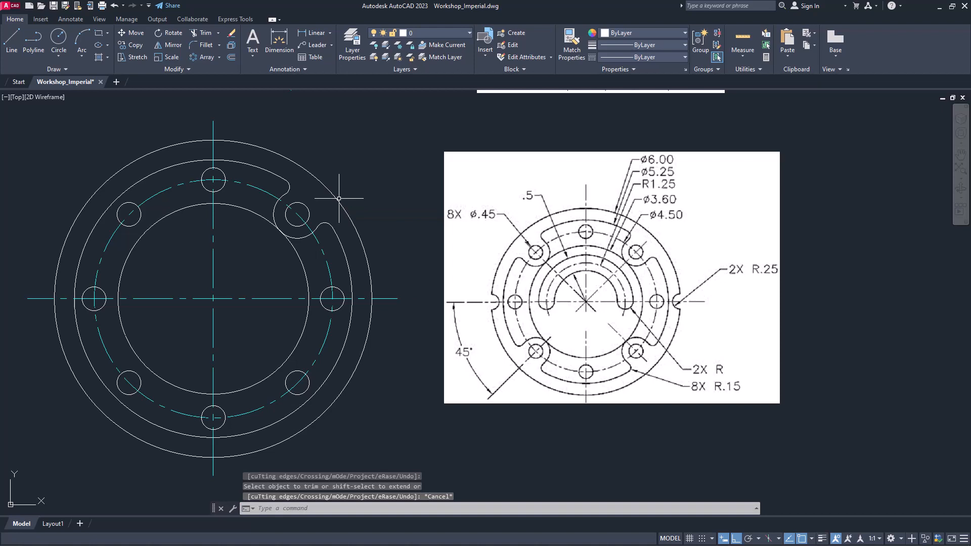
Try to polar array only the large arc and the upper rounded arc at the upper-right hole around the flange center with 4 items
click(218, 57)
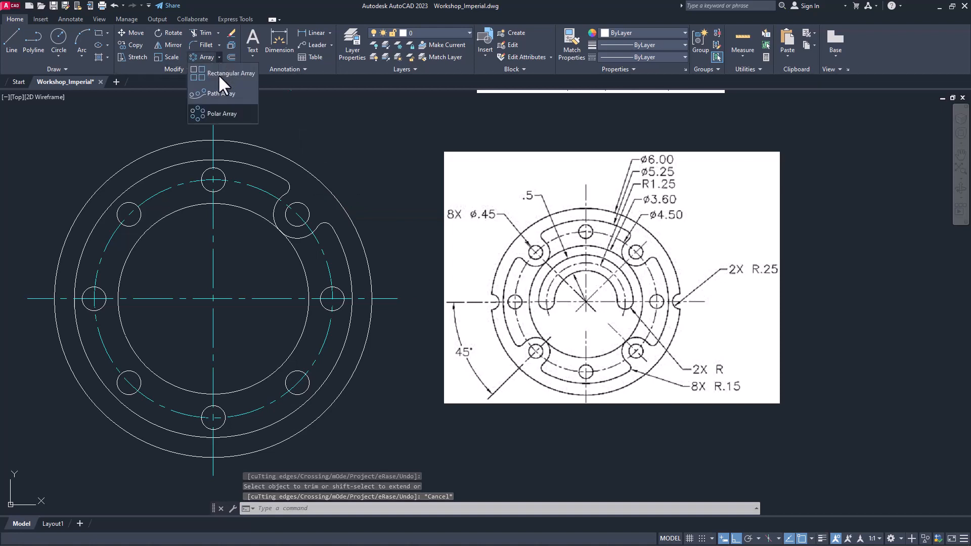
click(215, 115)
click(265, 165)
click(336, 247)
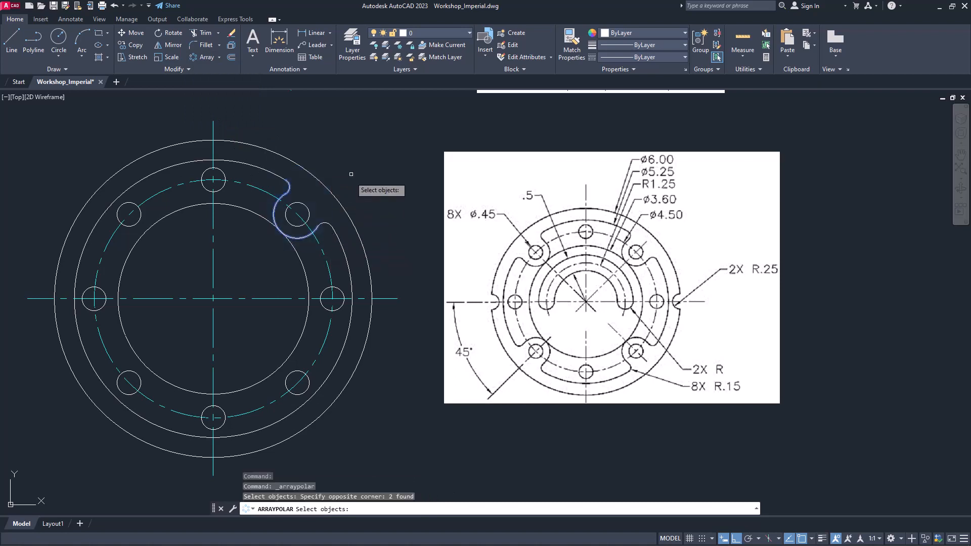
key(Return)
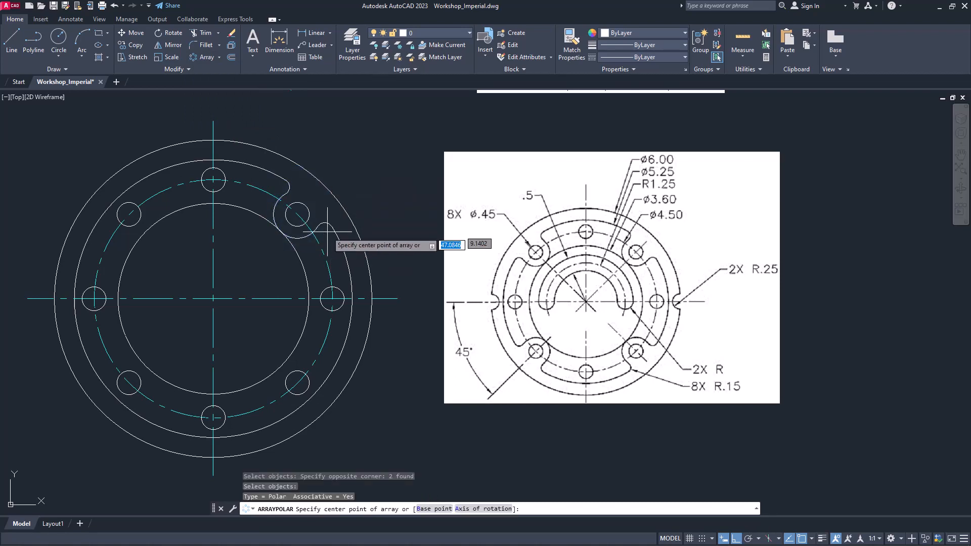
click(304, 257)
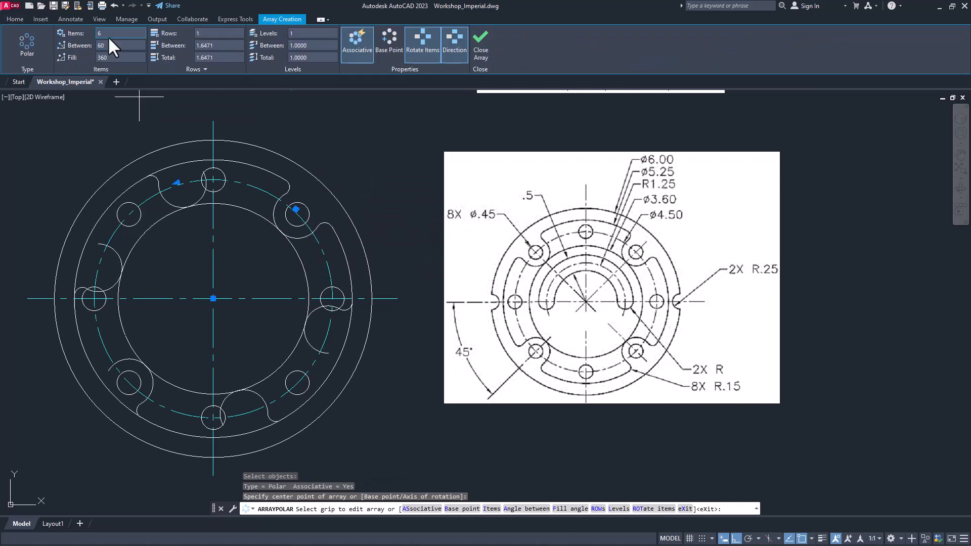
text(4)
key(Return)
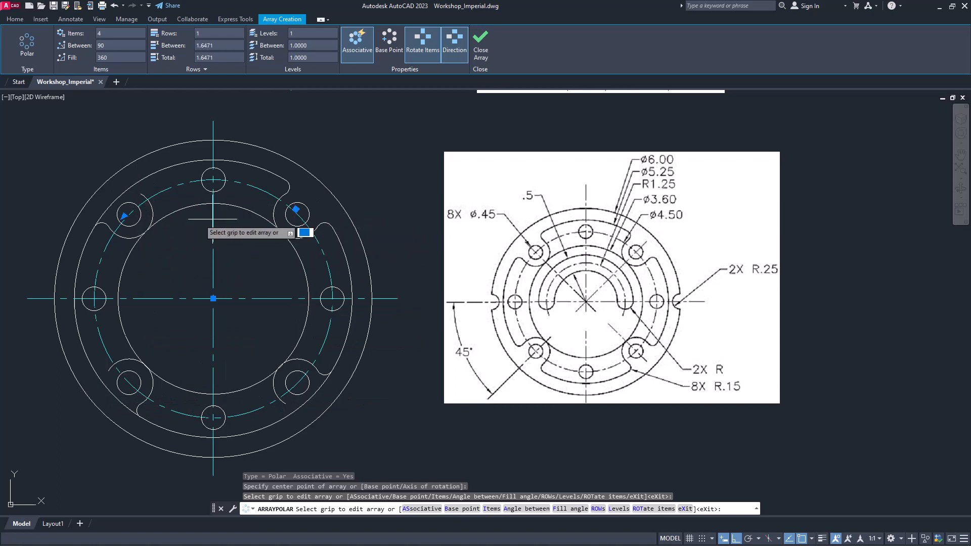
key(Escape)
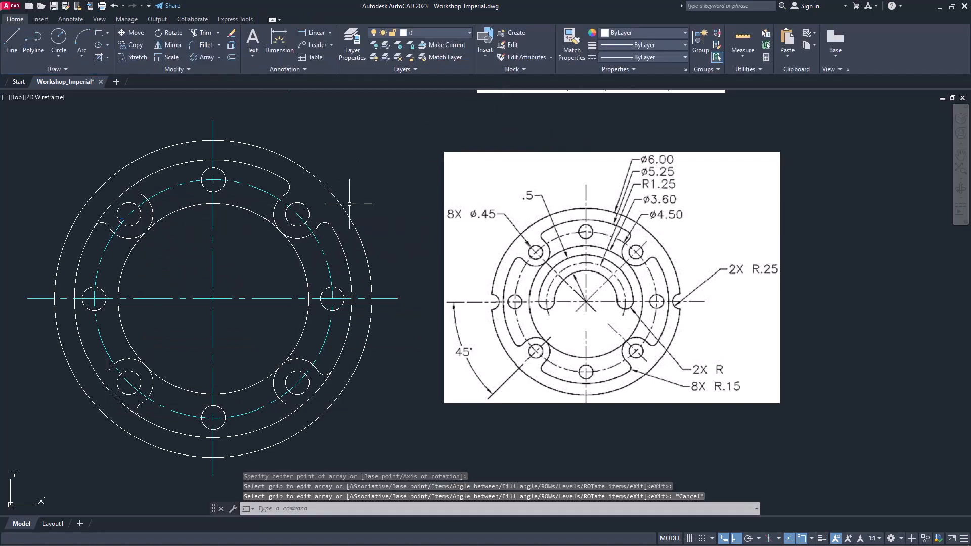
key(ctrl+z)
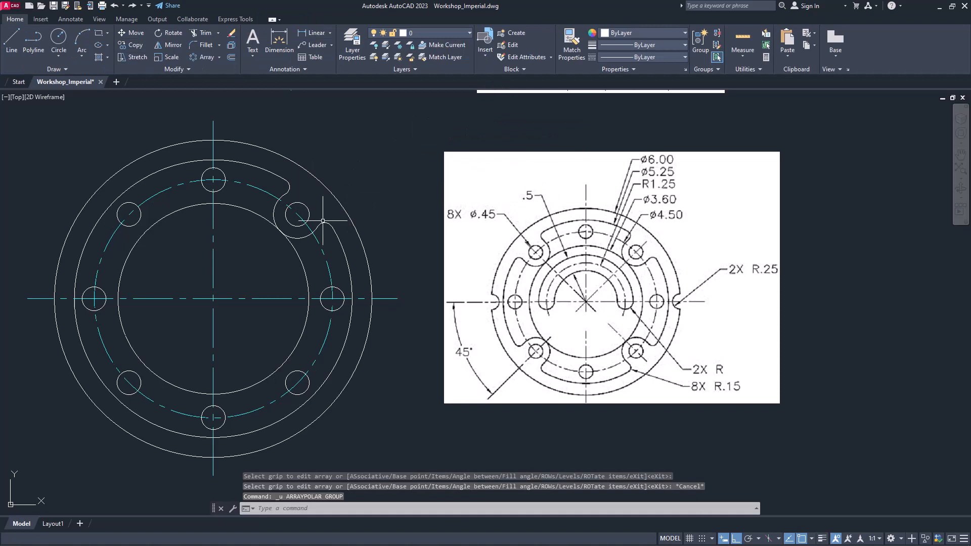
Polar array the large arc and both 0.15-radius arcs at the upper-right hole around the flange center with 4 items over 360 degrees
click(202, 56)
click(218, 57)
click(219, 112)
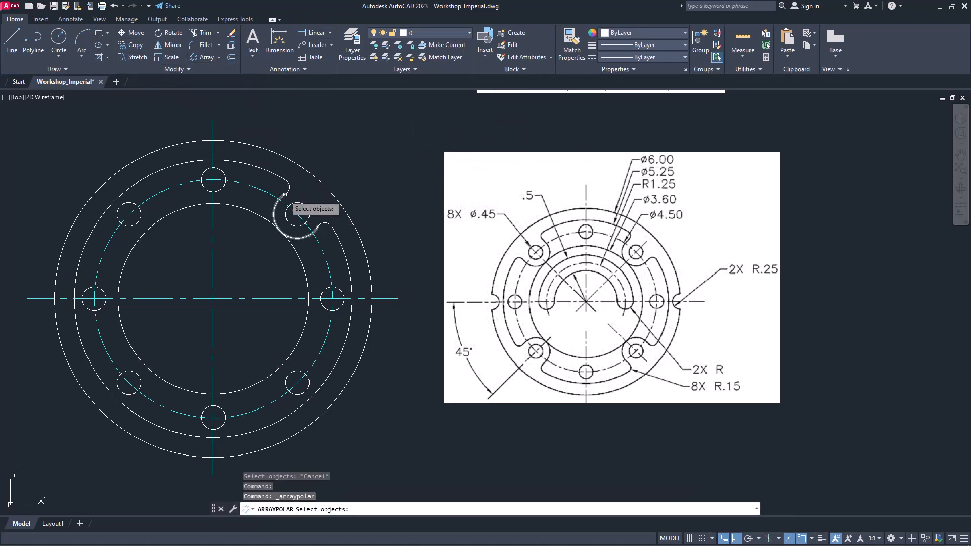
click(285, 200)
click(276, 227)
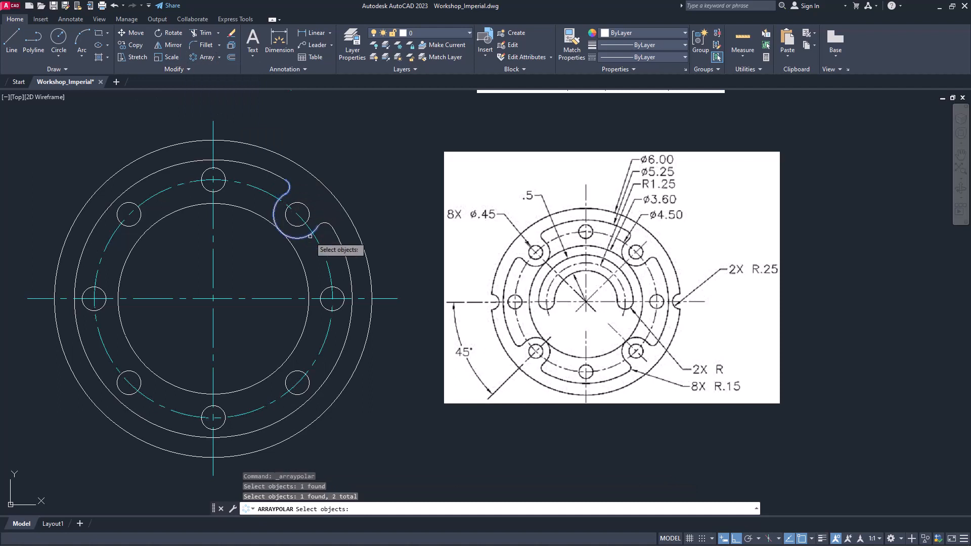
click(322, 222)
key(Return)
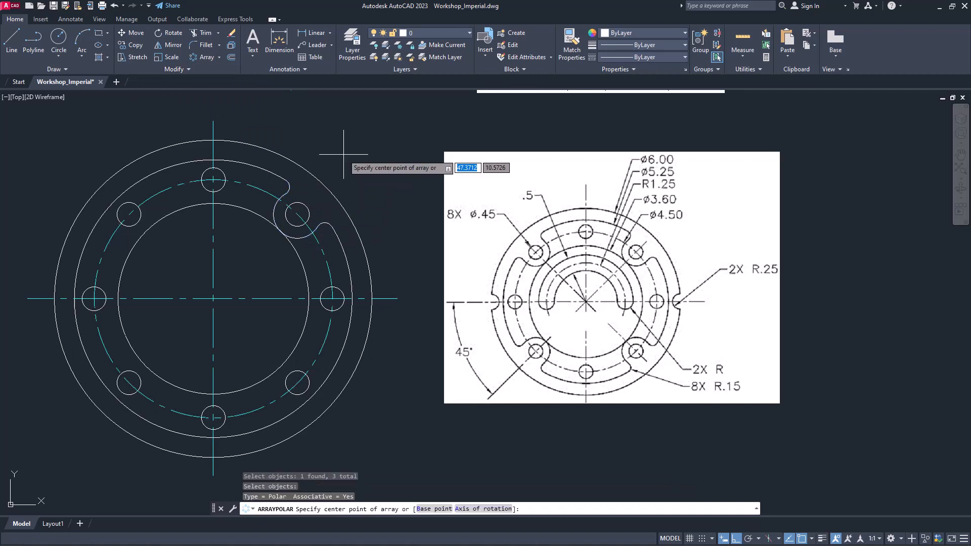
click(325, 179)
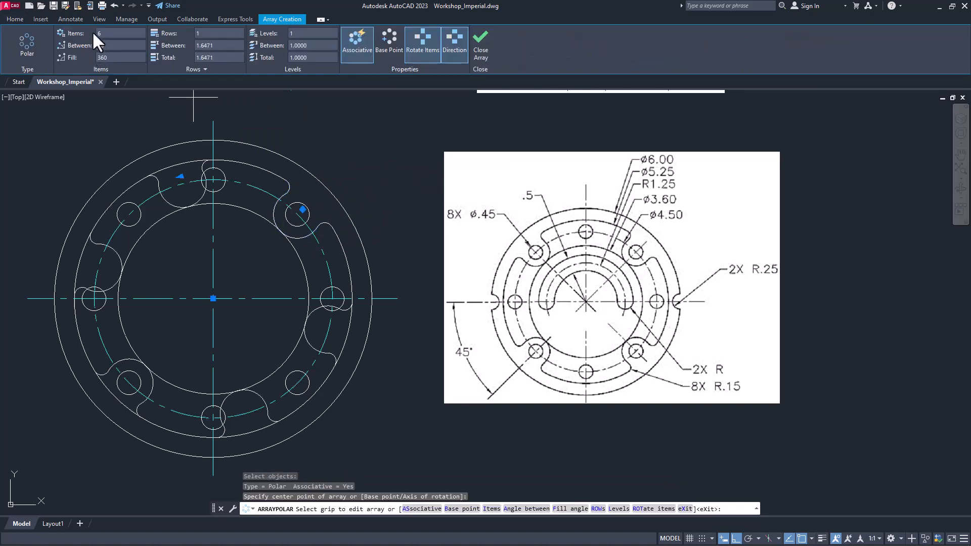
text(4)
key(Return)
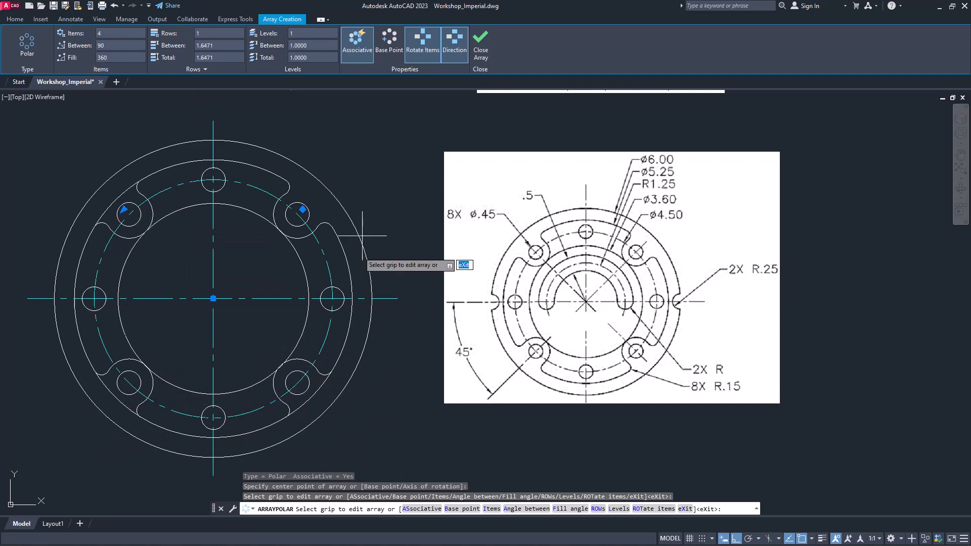
click(479, 45)
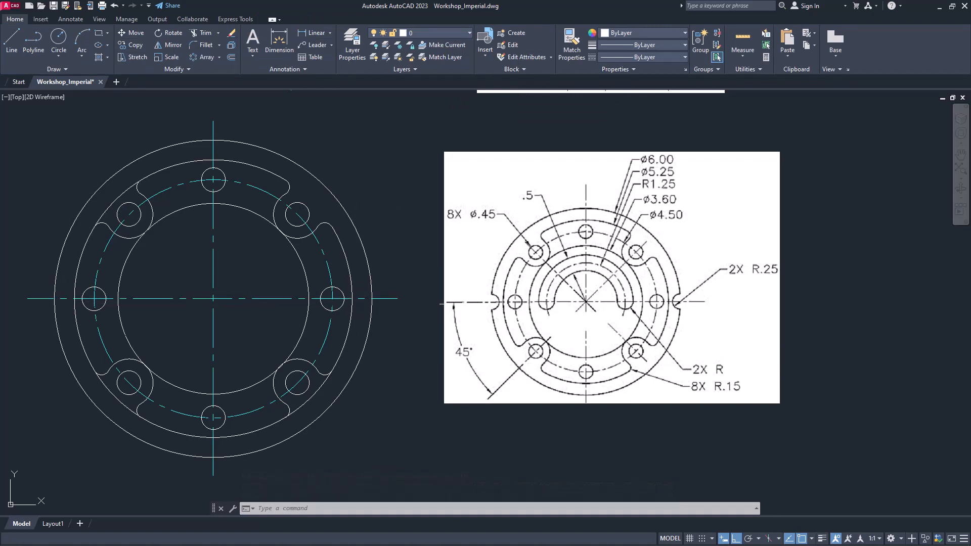
Draw a 0.45-diameter circle where the 6.00-diameter outer circle crosses the horizontal centerline on the right side of the flange
text(c)
key(Return)
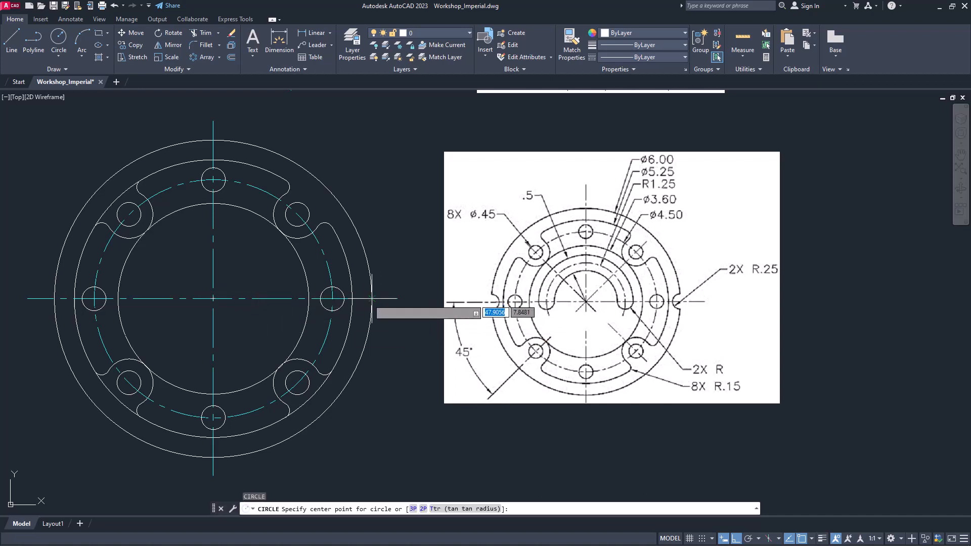
click(372, 298)
text(d)
key(Return)
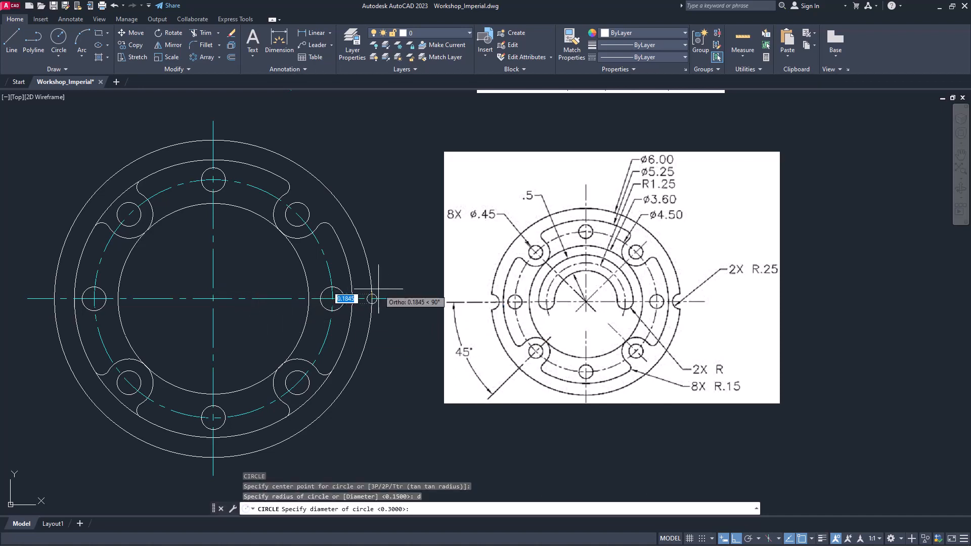
text(.45)
key(Return)
key(Return)
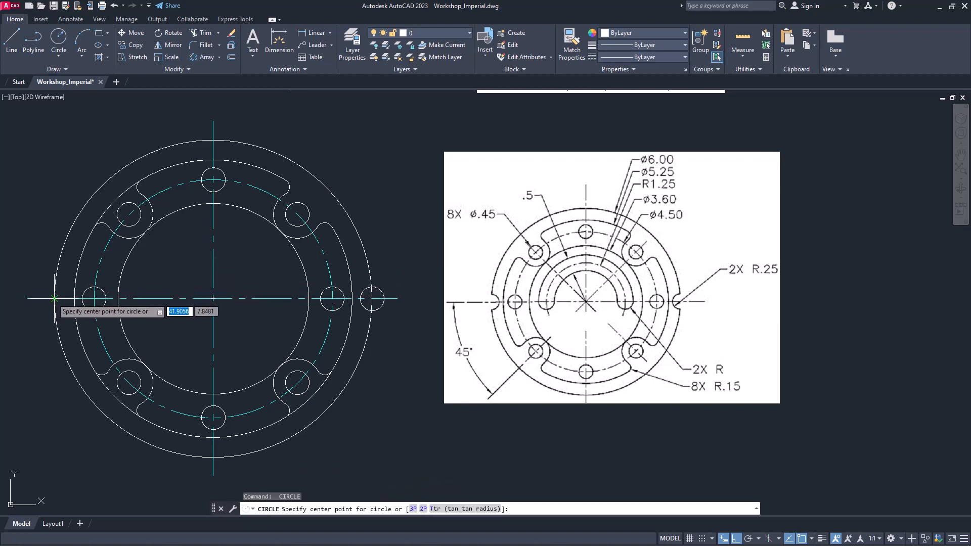
Draw a matching 0.45-diameter circle where the outer circle crosses the horizontal centerline on the left side of the flange
click(55, 299)
text(d)
key(Return)
text(.4)
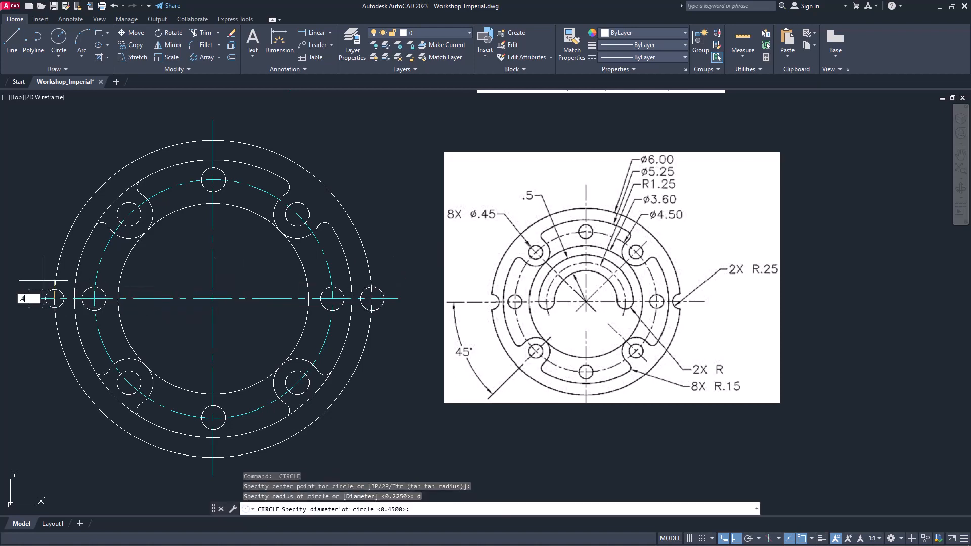
text(5)
key(Return)
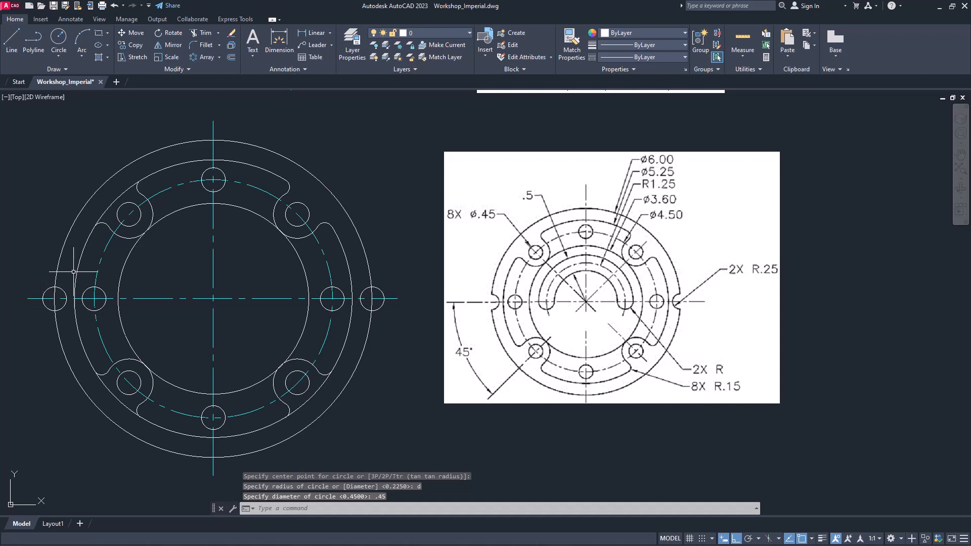
Trim both edge circles and the outer circle inside them to leave inward semicircular notches on the flange's left and right sides
click(203, 38)
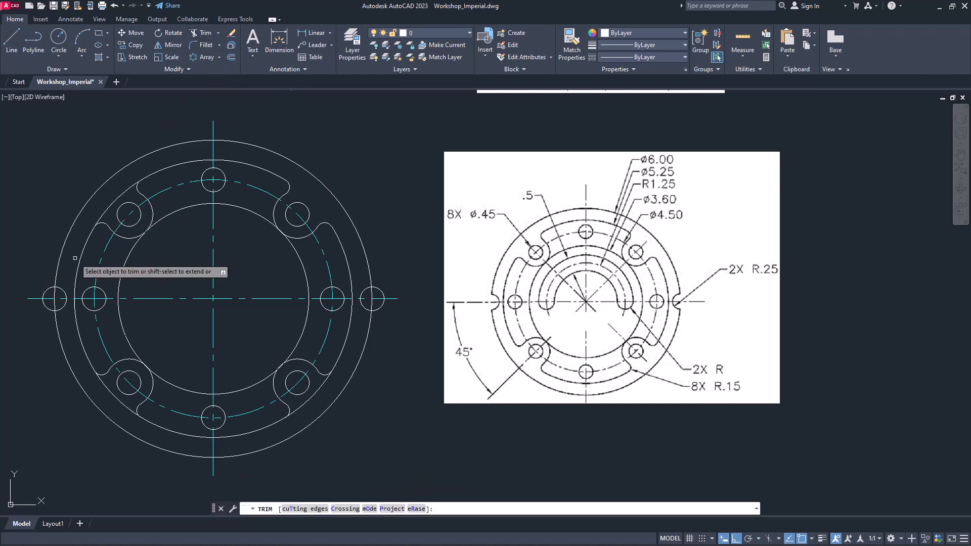
click(52, 296)
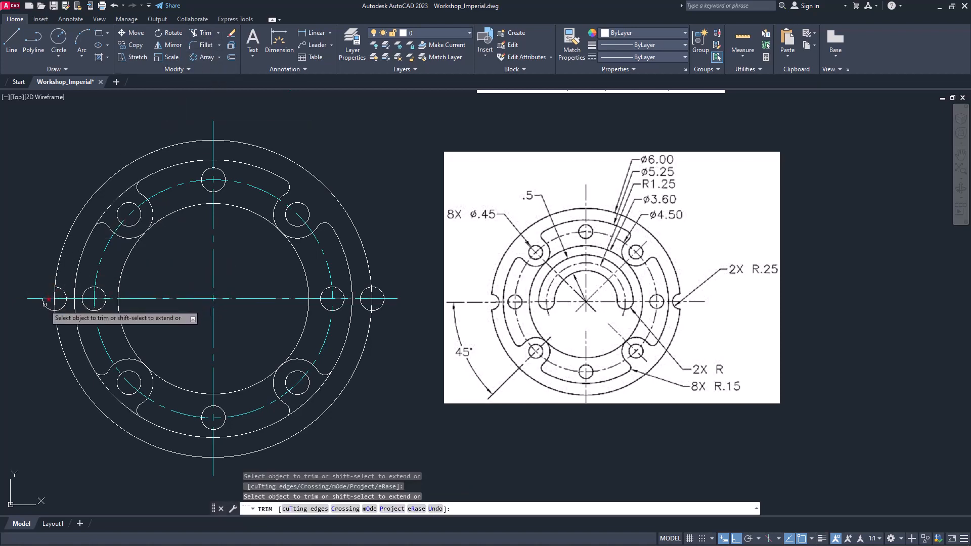
click(56, 295)
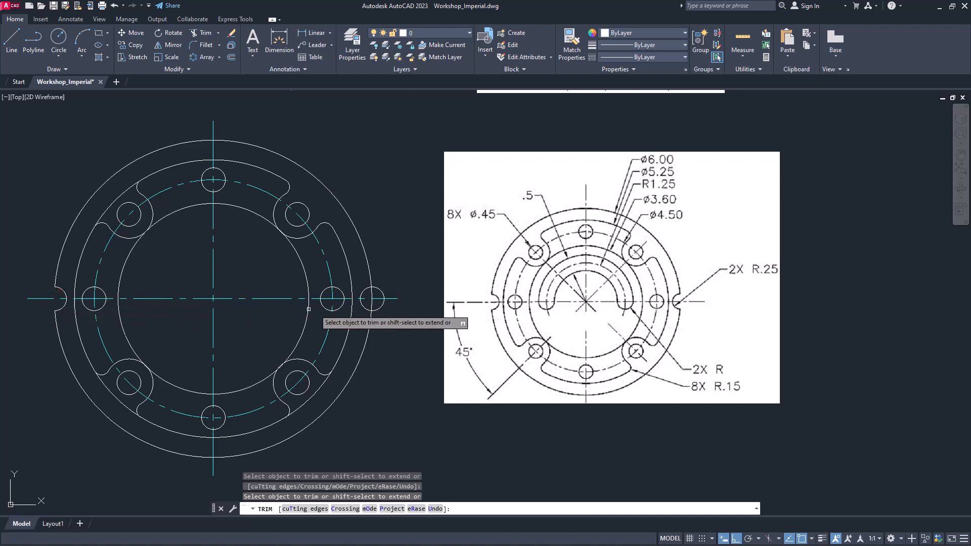
click(379, 290)
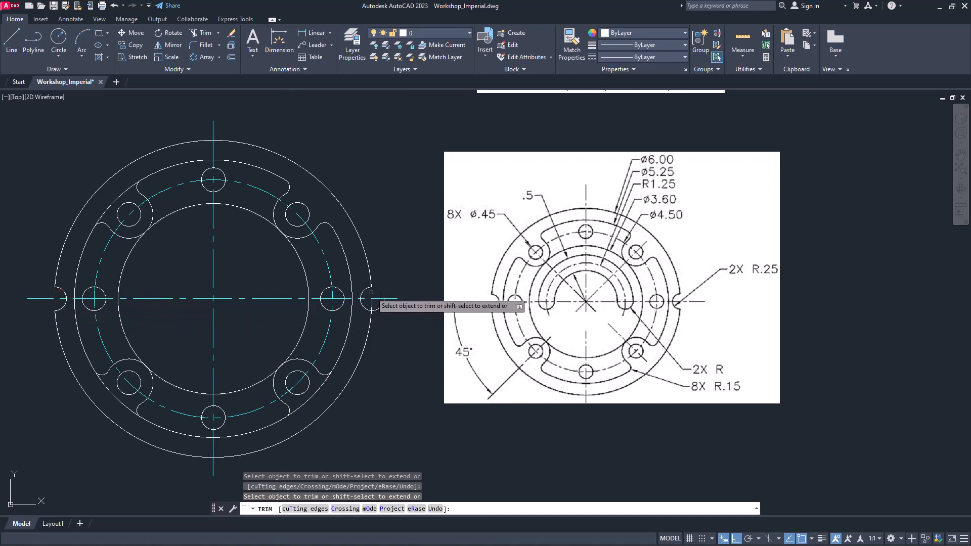
click(382, 306)
key(Return)
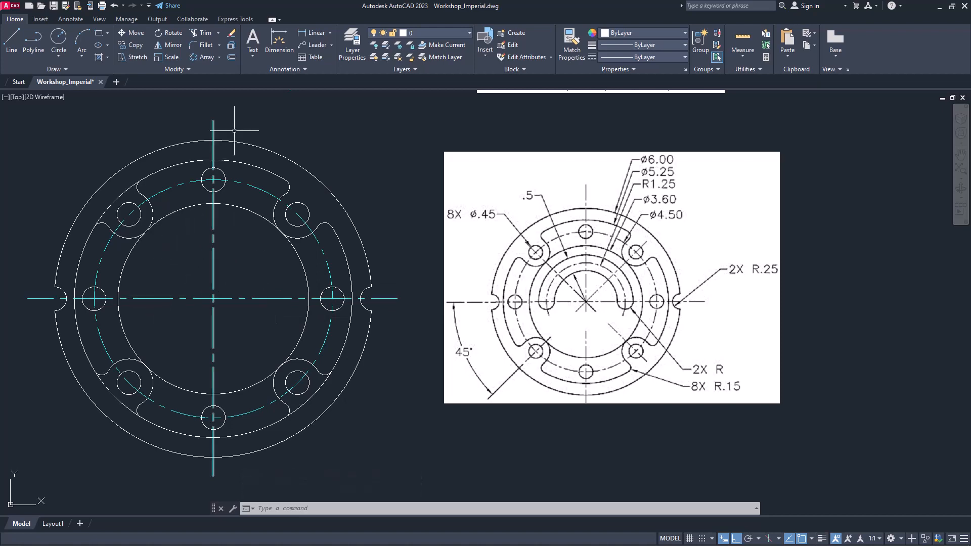
Make Center Line the current layer and draw a circle of radius 1.25 at the flange center
click(424, 33)
click(427, 56)
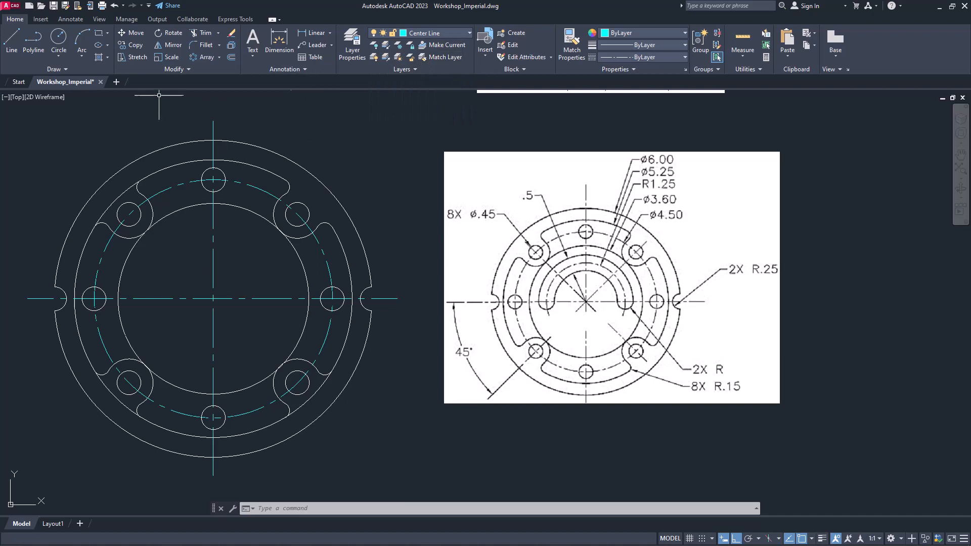
click(58, 38)
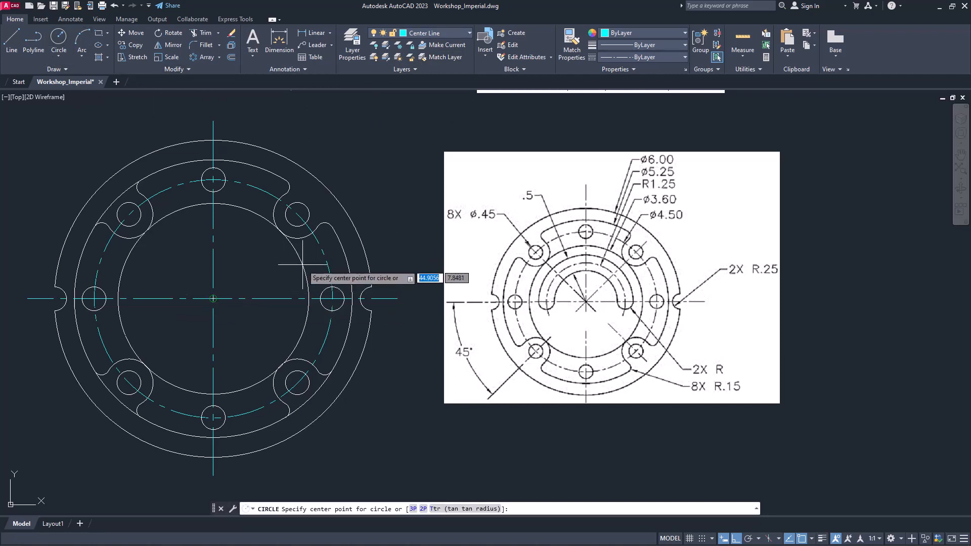
click(213, 299)
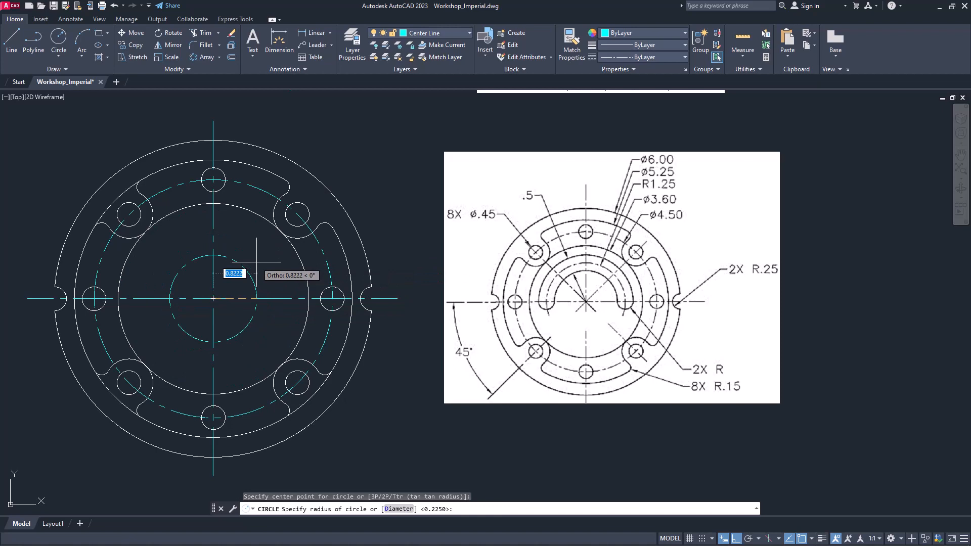
text(1.)
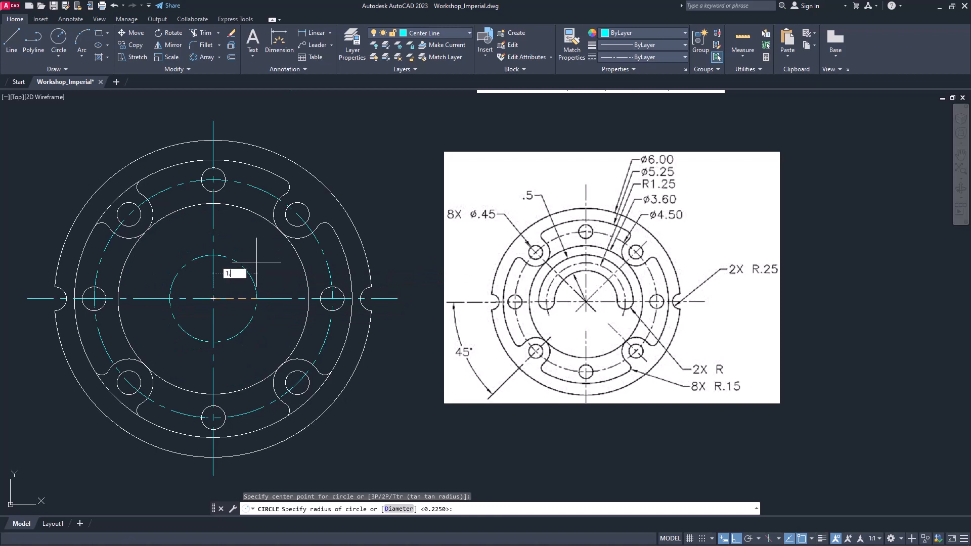
text(25)
key(Return)
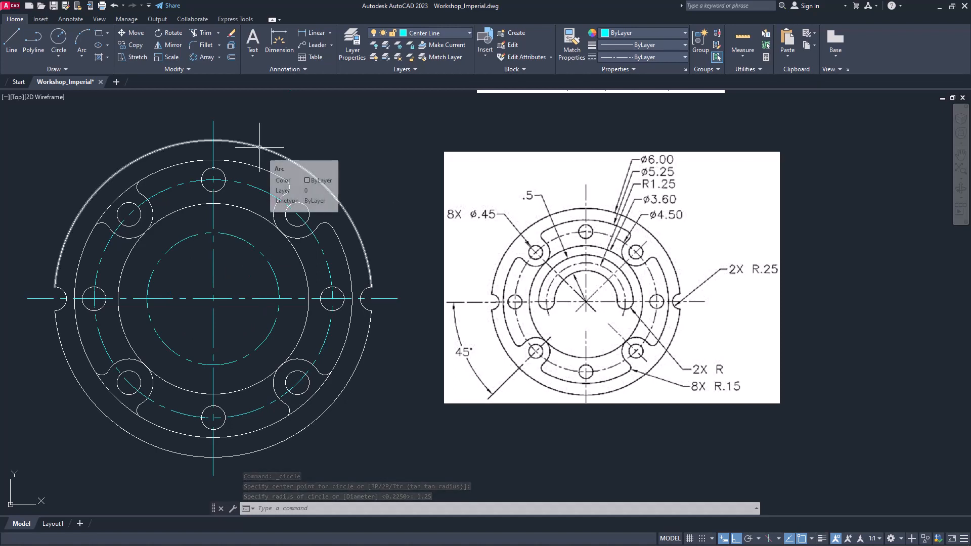
Make layer 0 current and offset the 1.25-radius centerline circle by 0.25 both outward and inward
click(419, 32)
click(418, 45)
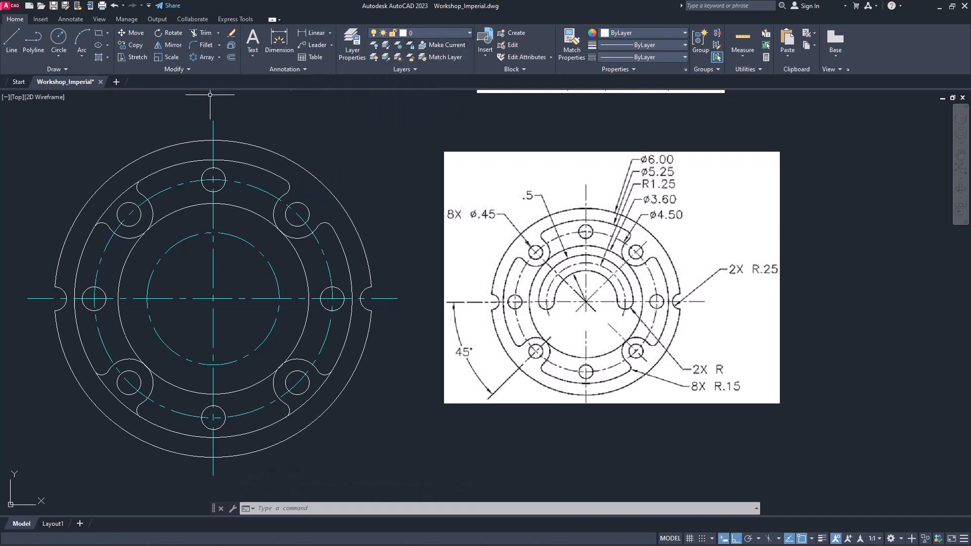
text(o)
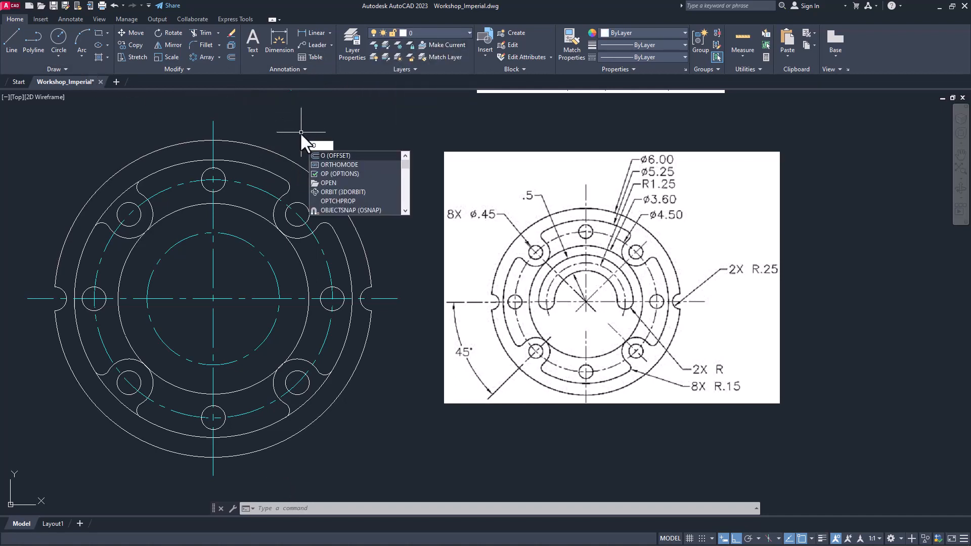
key(Return)
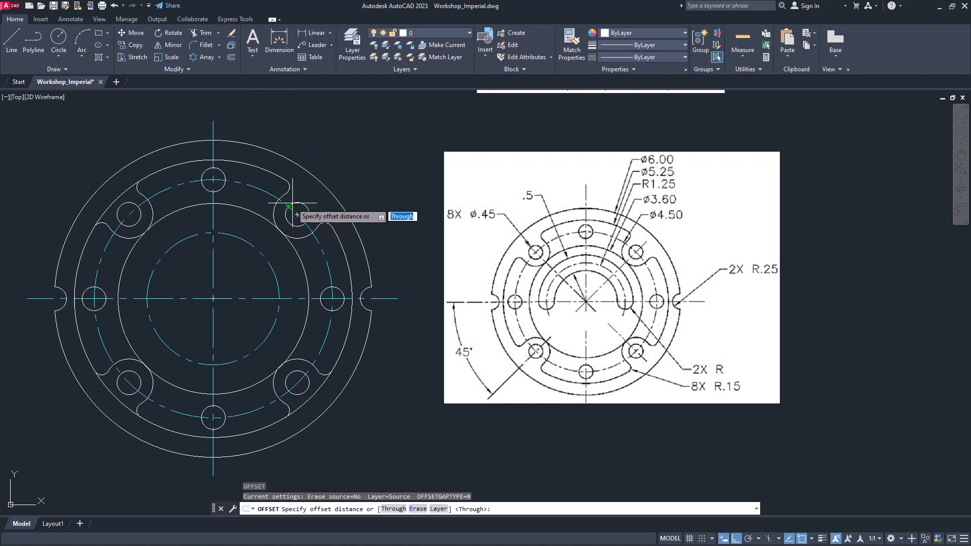
text(.25)
key(Return)
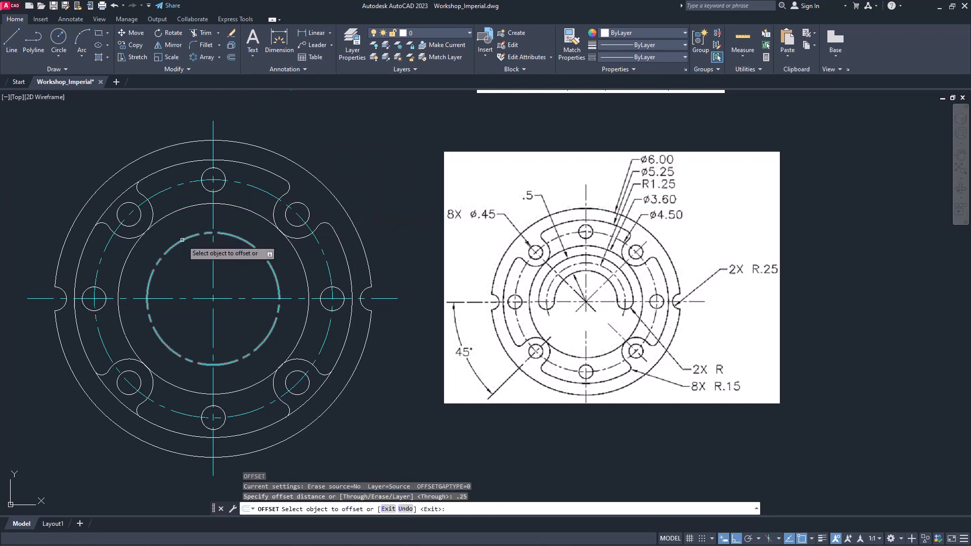
click(182, 240)
click(180, 232)
click(182, 241)
click(194, 257)
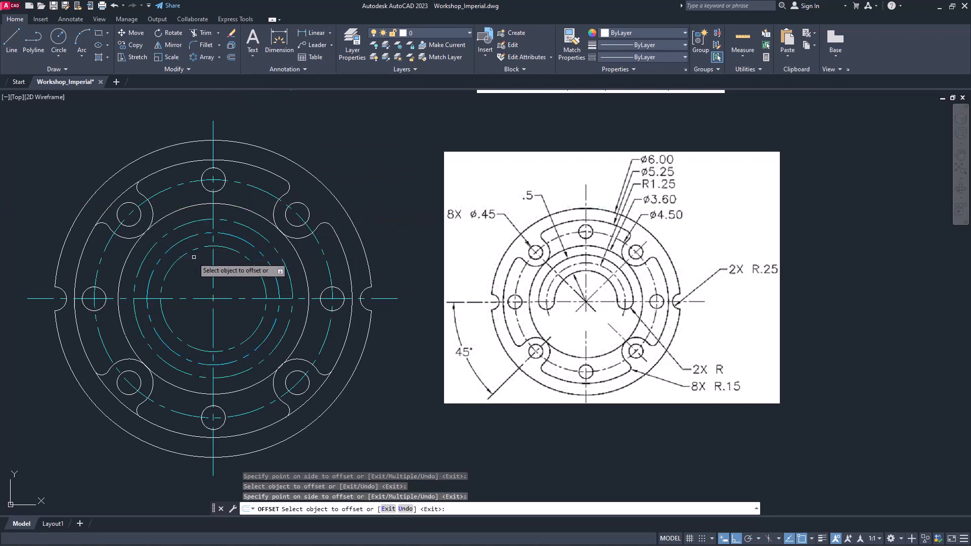
key(Escape)
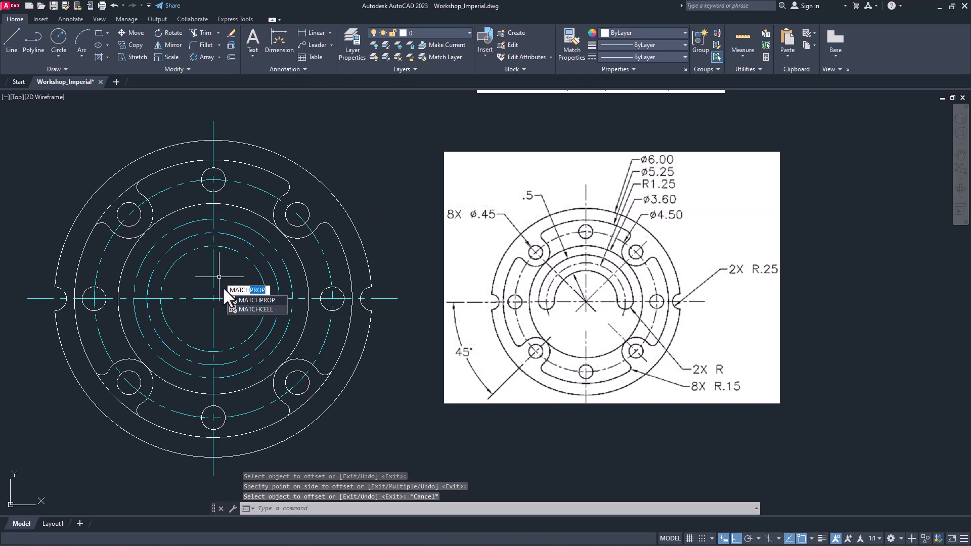
Match the properties of the solid 3.60-diameter circle onto both offset circles
click(241, 302)
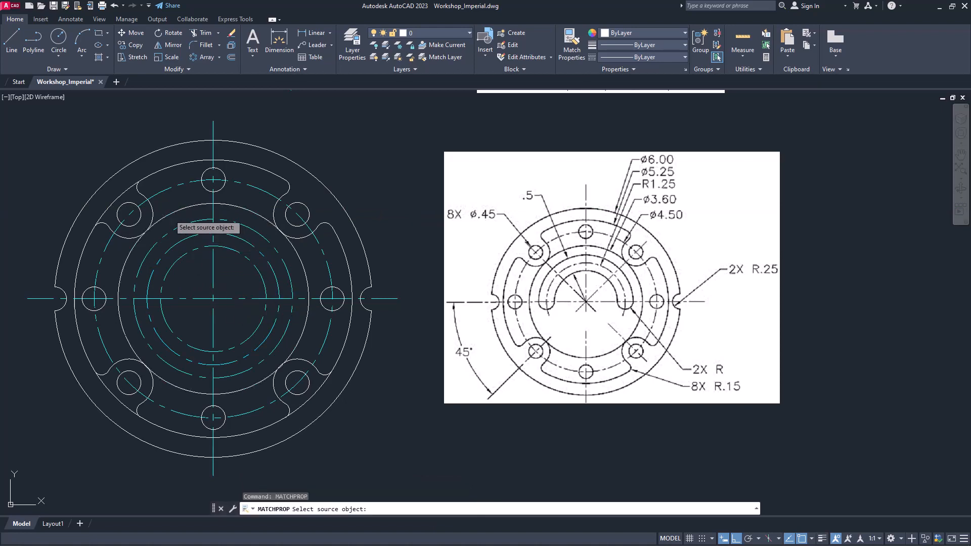
click(169, 214)
click(188, 239)
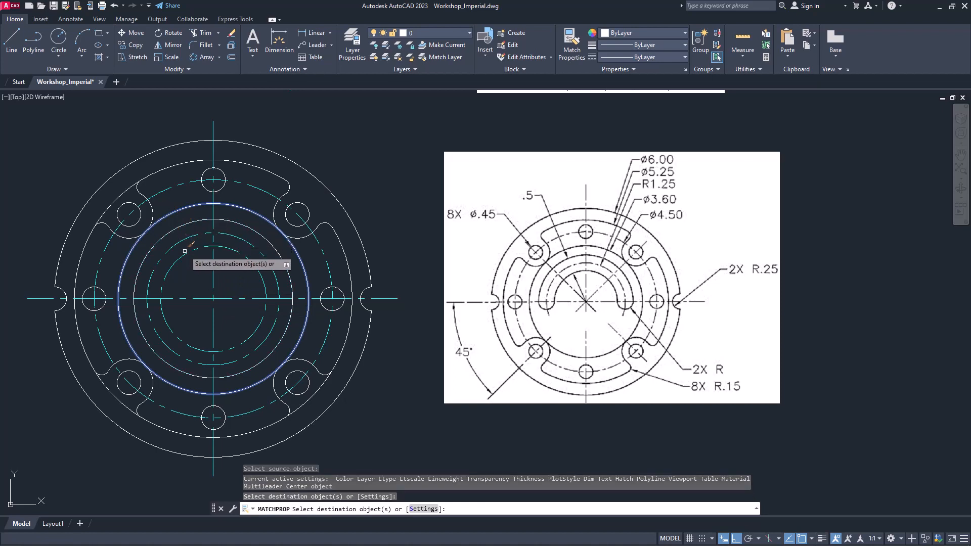
click(185, 256)
key(Return)
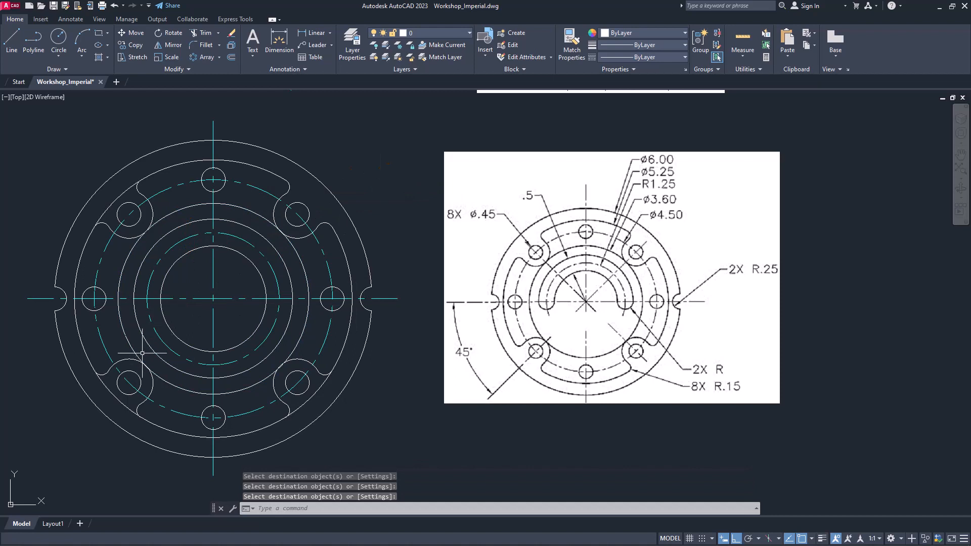
Trim away the lower halves of both offset circles below the horizontal centerline
text(TR)
key(Return)
click(161, 326)
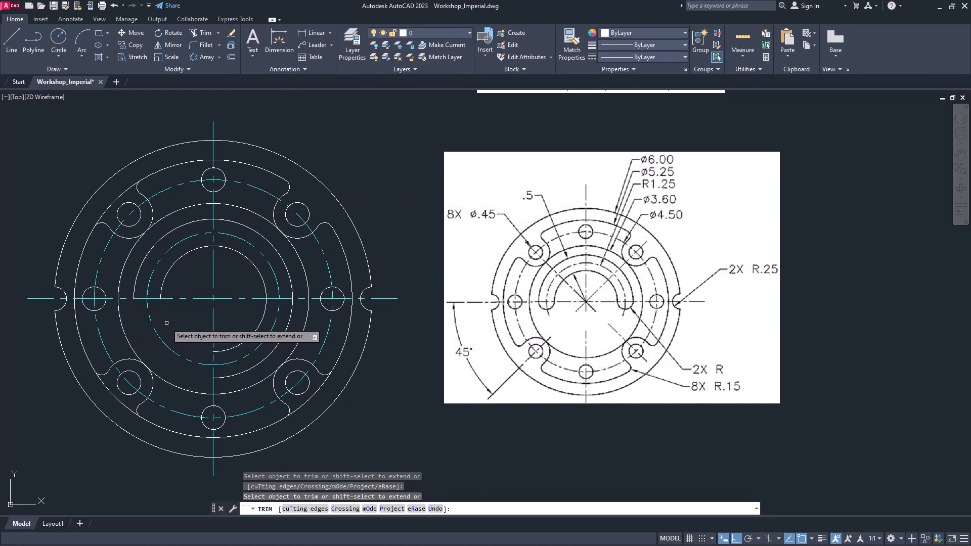
click(248, 335)
click(264, 358)
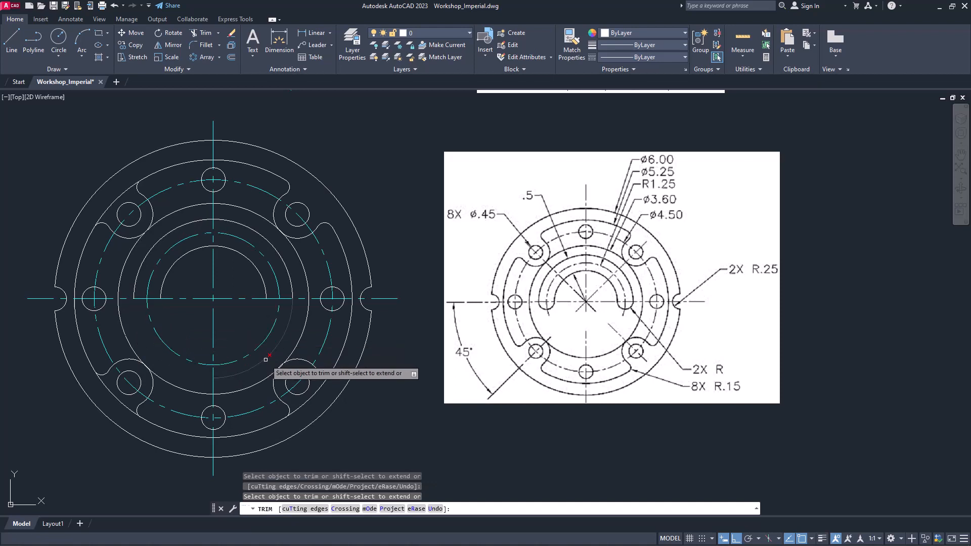
key(Return)
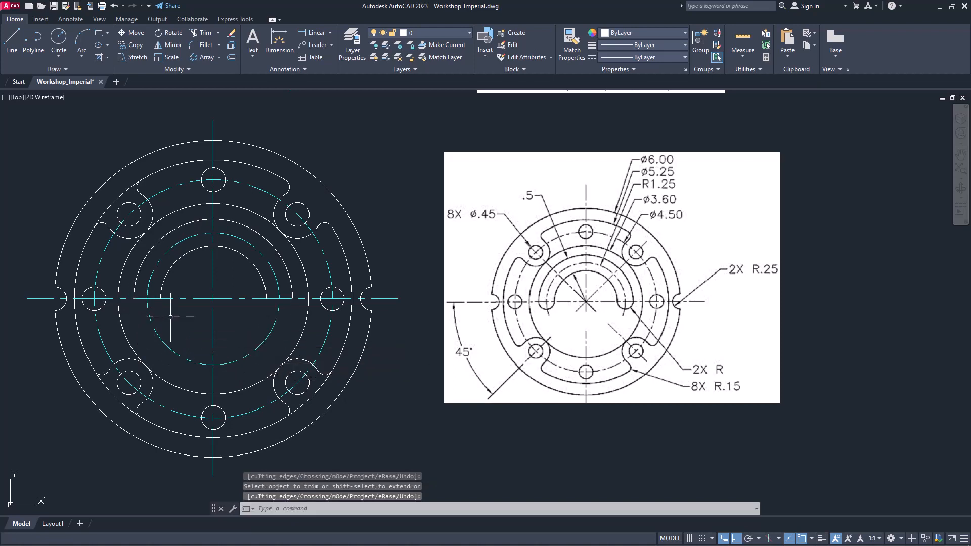
Close the left end of the curved slot with a downward Start, Center, End arc centered on the 1.25-radius centerline circle
click(81, 57)
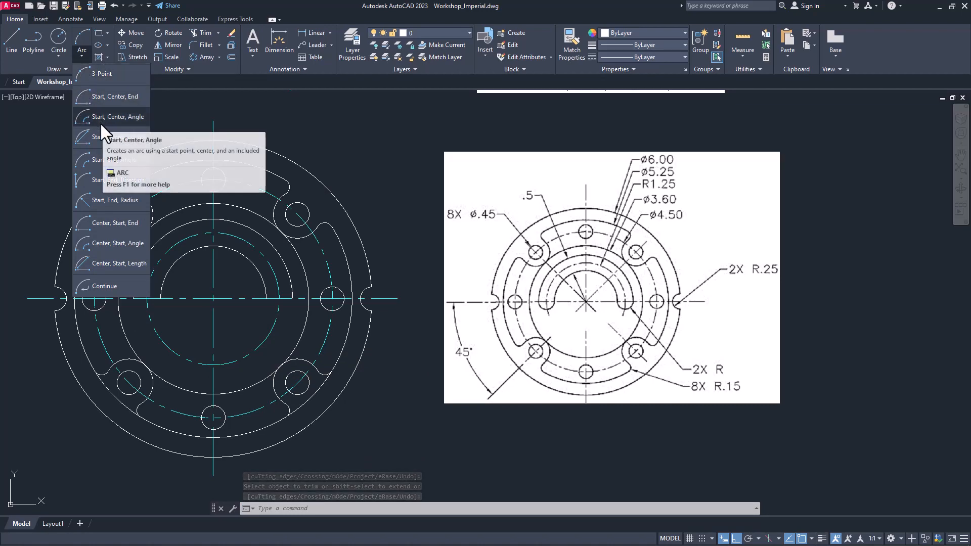
click(130, 110)
scroll(134, 305, up, 2)
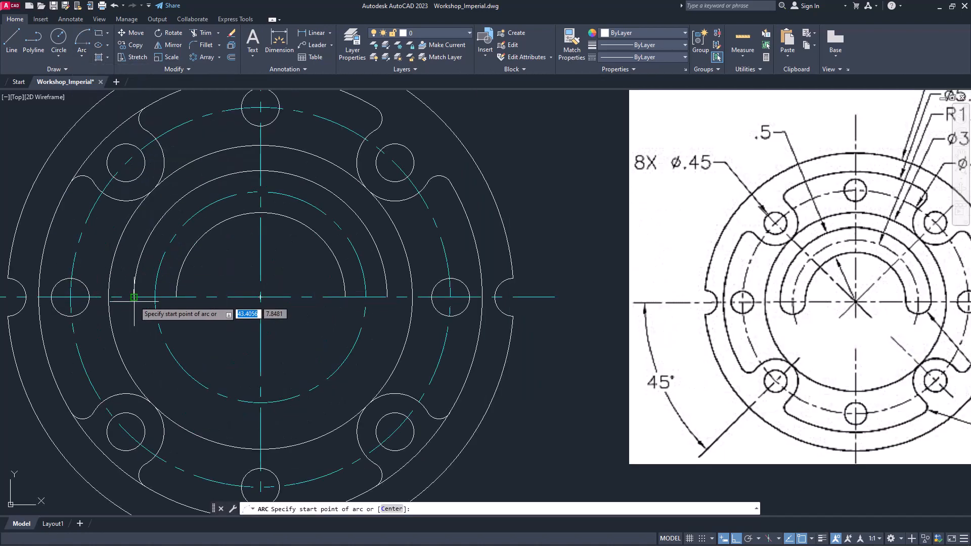
click(134, 297)
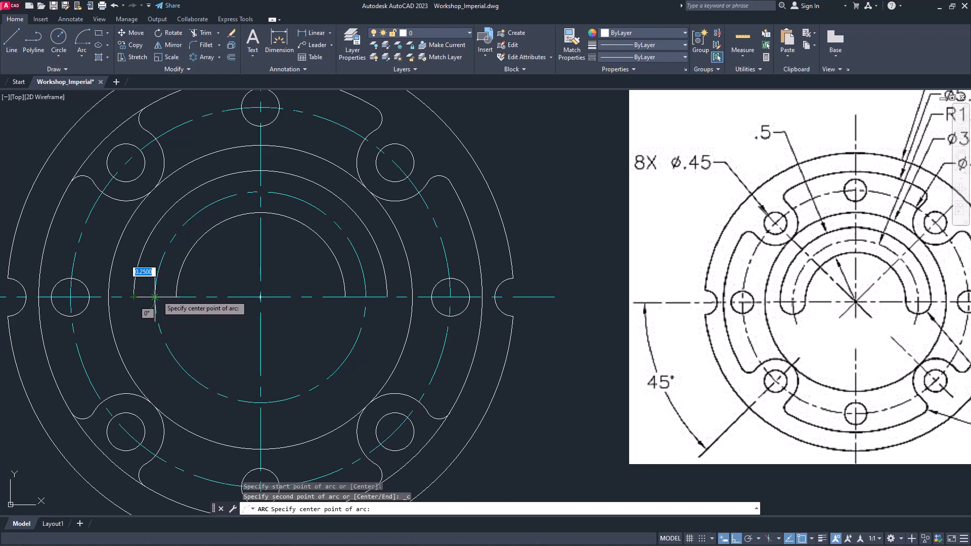
click(155, 297)
click(176, 297)
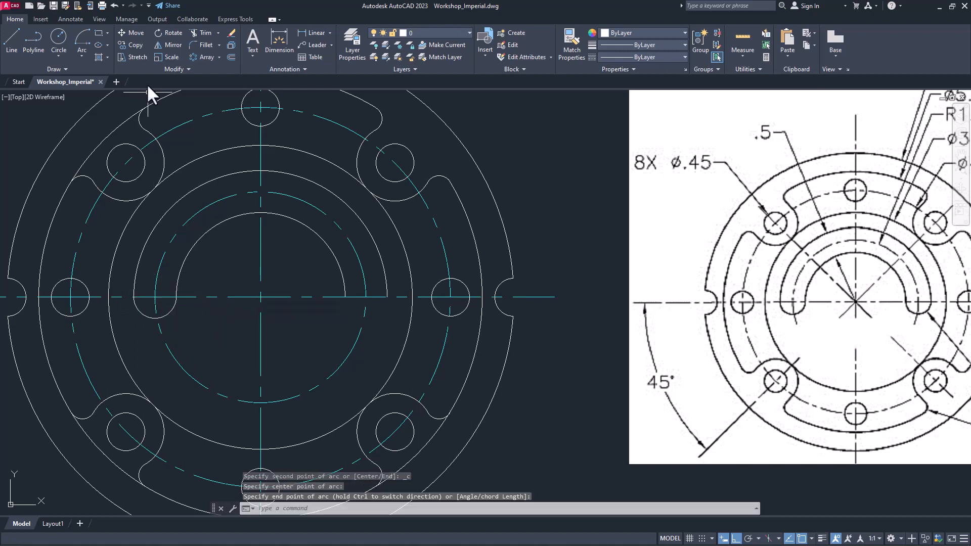
Close the slot's right end with a matching Start, Center, End arc centered on the centerline circle, and save the drawing
click(83, 53)
click(100, 93)
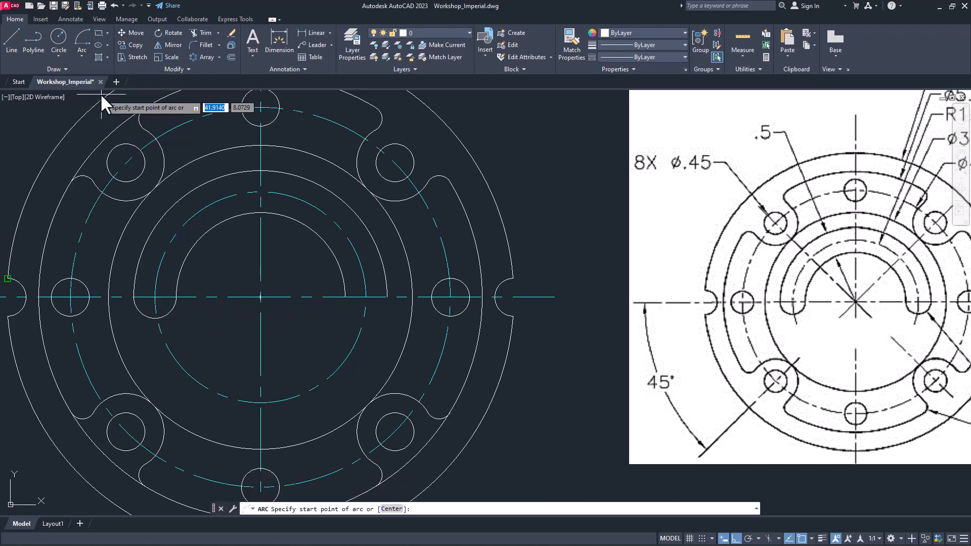
click(346, 297)
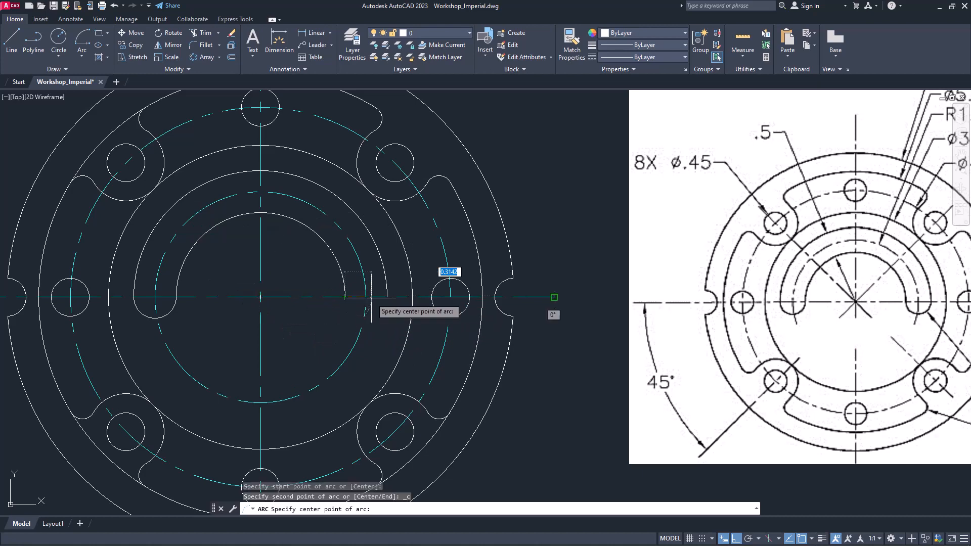
click(366, 297)
click(387, 297)
scroll(347, 344, down, 2)
mouse_move(347, 344)
middle_down()
mouse_move(345, 358)
mouse_move(297, 327)
middle_up()
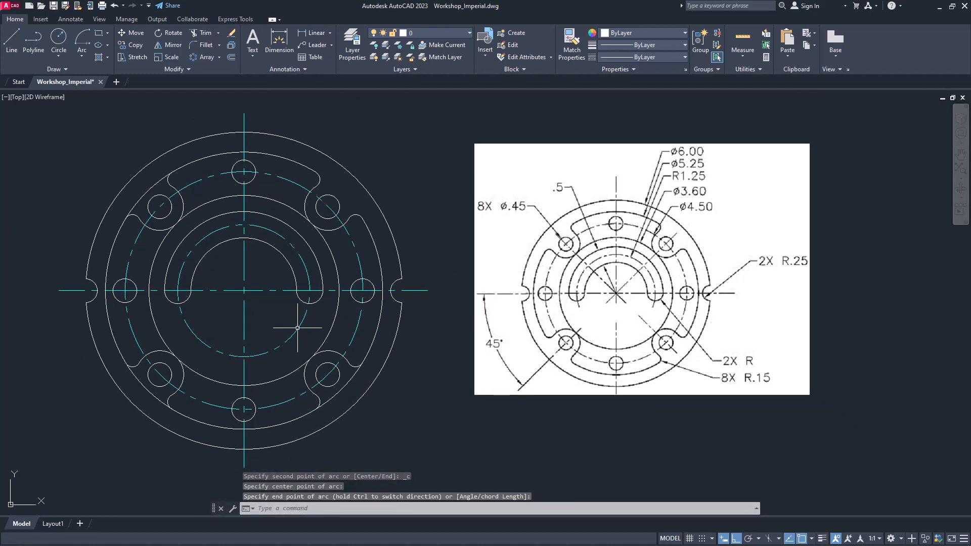
key(Escape)
key(ctrl+s)
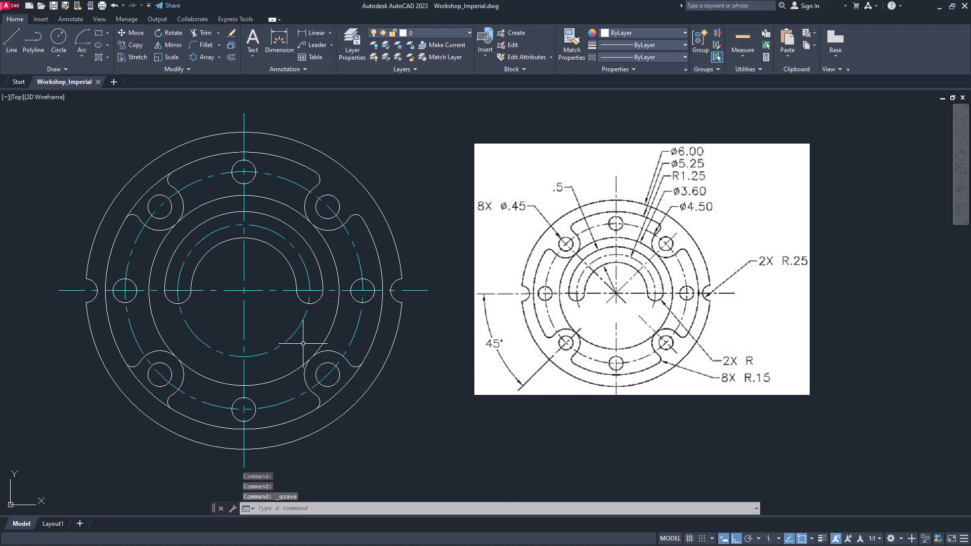
Trim the 5.25-diameter circle segments between the rounded slots near the four diagonal bolt holes
click(201, 33)
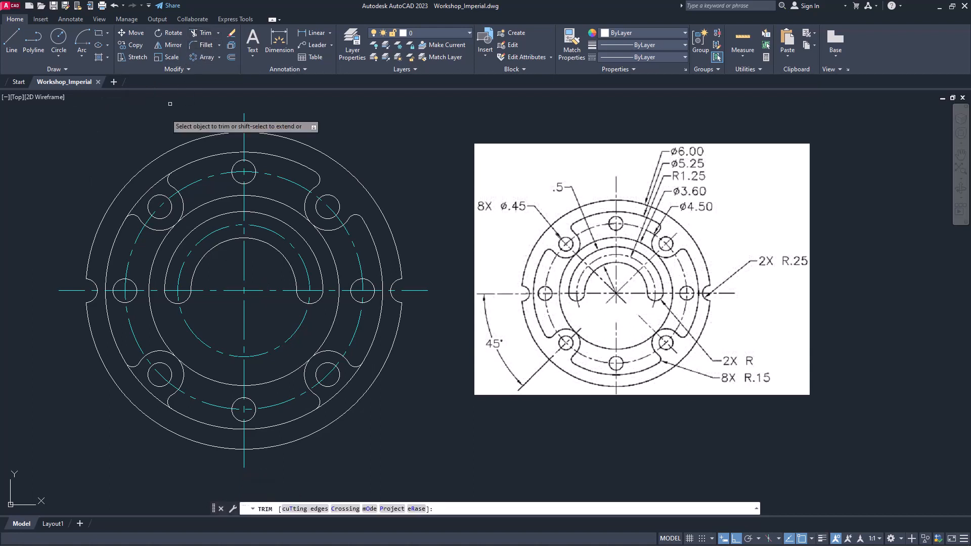
click(159, 173)
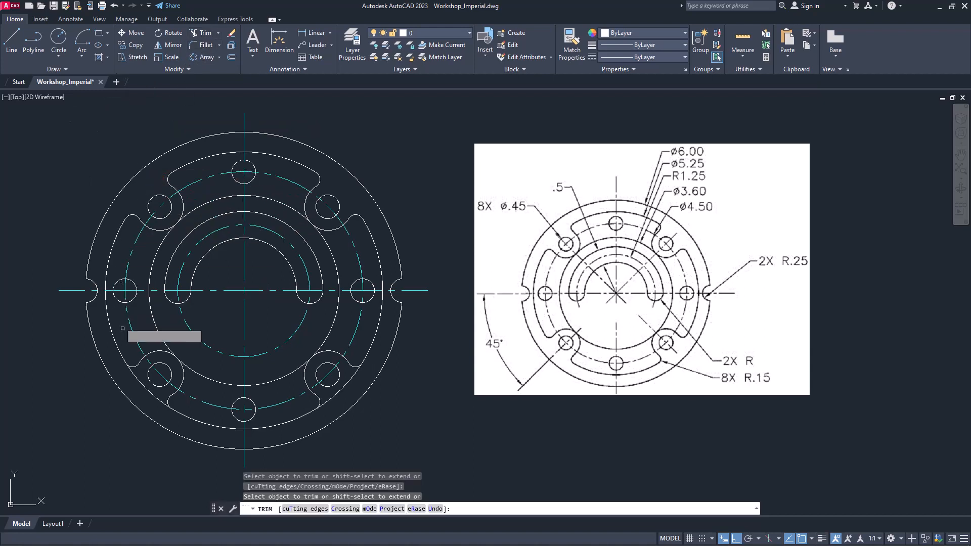
click(331, 401)
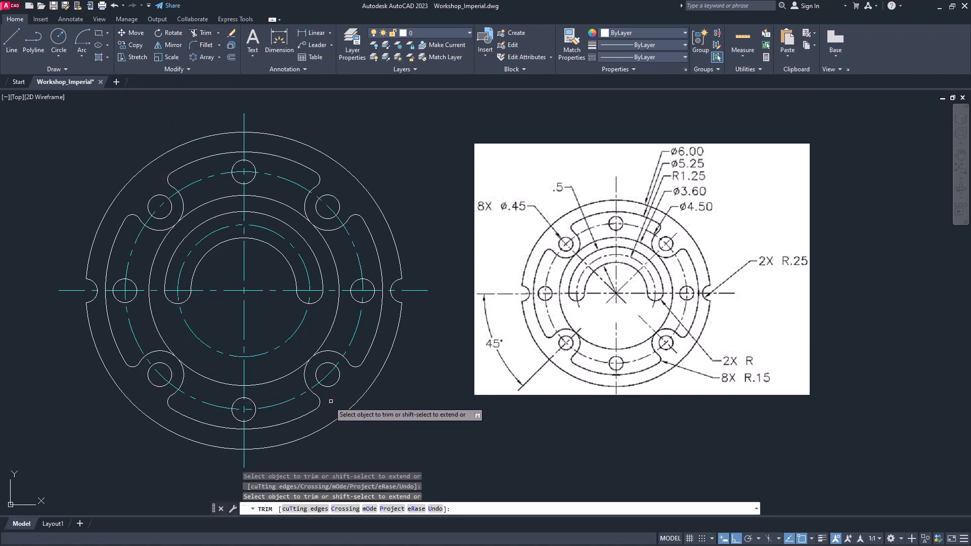
right_click(412, 167)
click(426, 173)
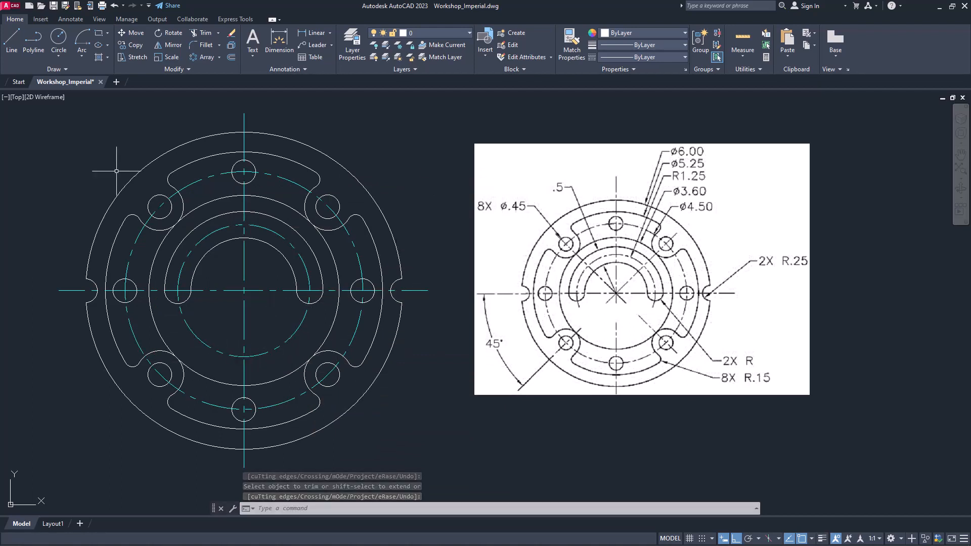
With Ortho off, draw two diagonal guide lines from the flange center past the 1.25-radius centerline circle, toward the lower right and lower left
click(11, 41)
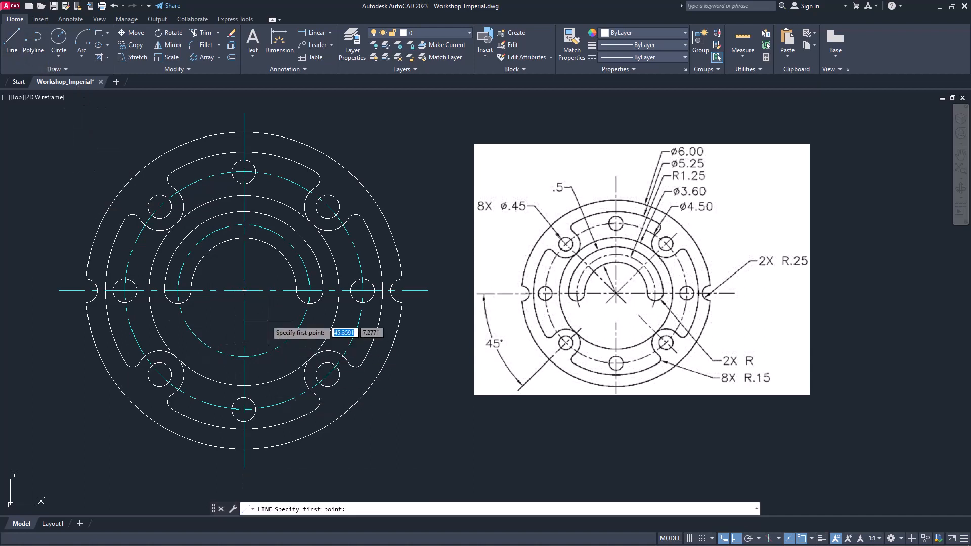
click(244, 290)
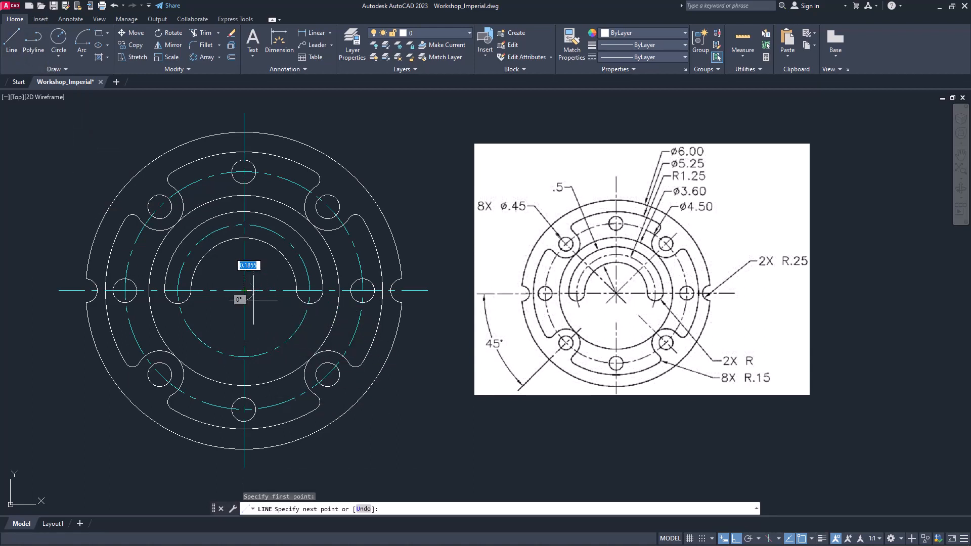
key(F8)
click(304, 347)
key(Return)
key(Return)
click(243, 290)
click(188, 343)
Trim the bottom of the 1.25-radius centerline circle between the two diagonal guide lines, and erase the lower-right guide line
key(Return)
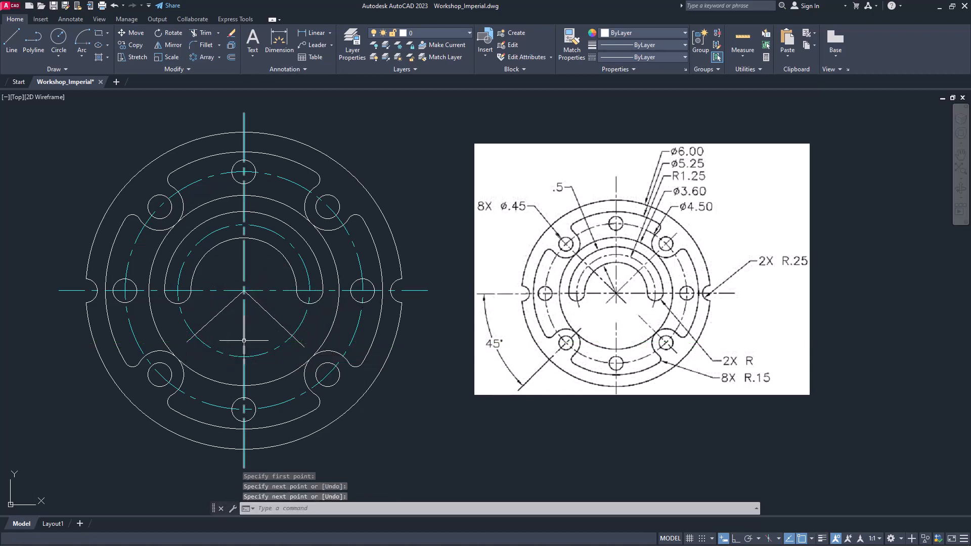
text(tr)
key(Return)
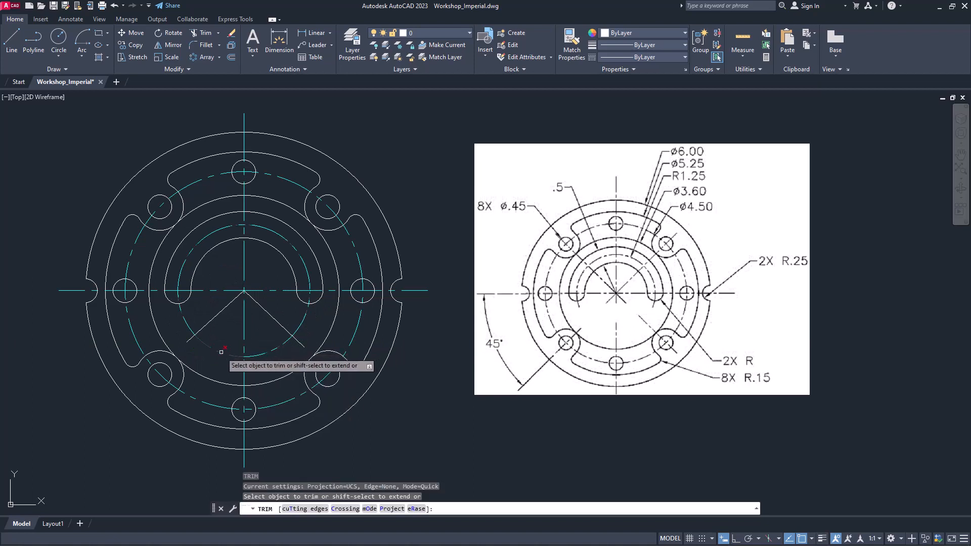
key(Escape)
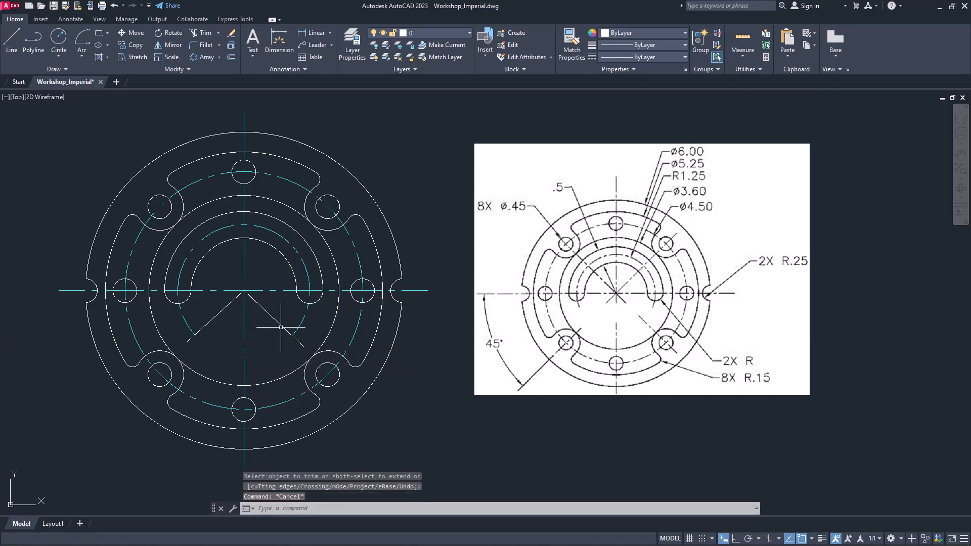
click(279, 323)
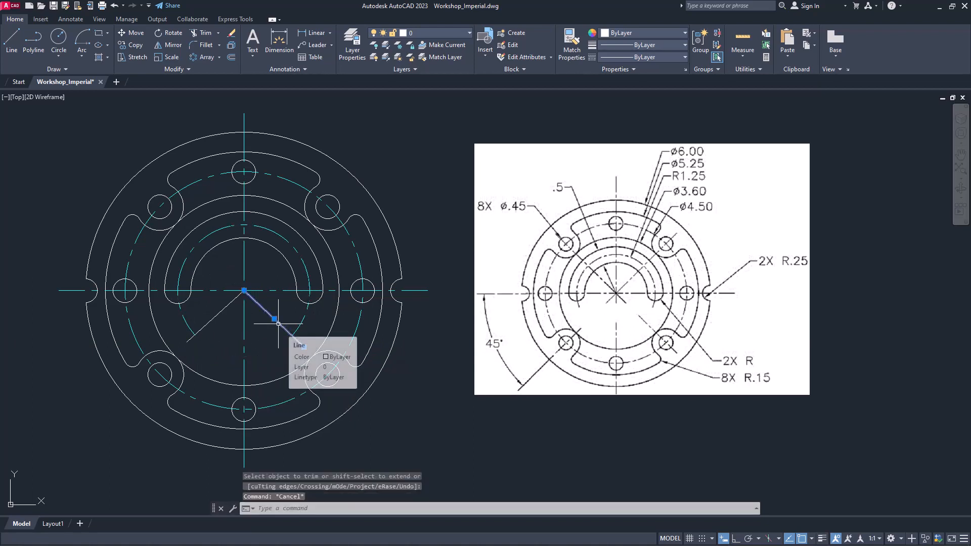
key(Delete)
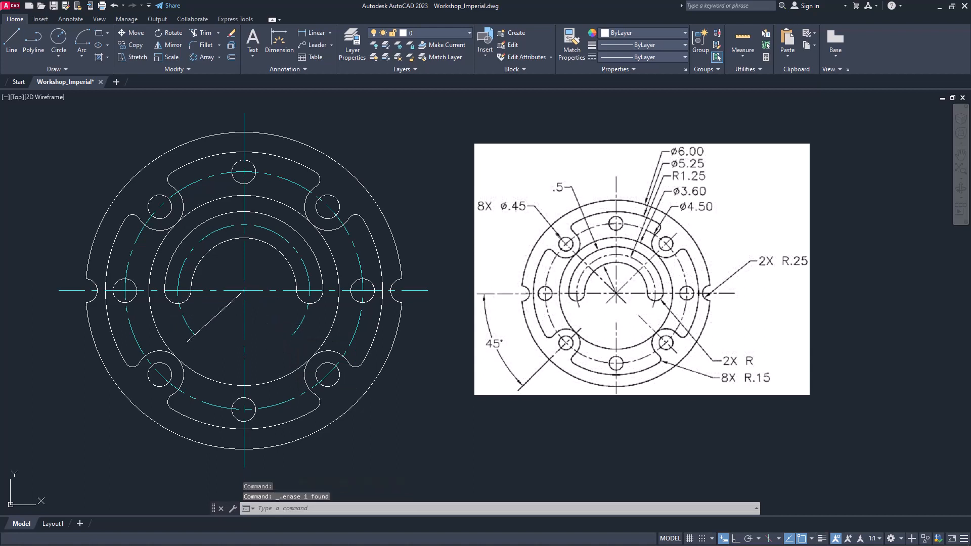
On the Center Line layer, draw diagonal lines from the flange center to the centers of the upper-right and upper-left bolt holes
click(405, 32)
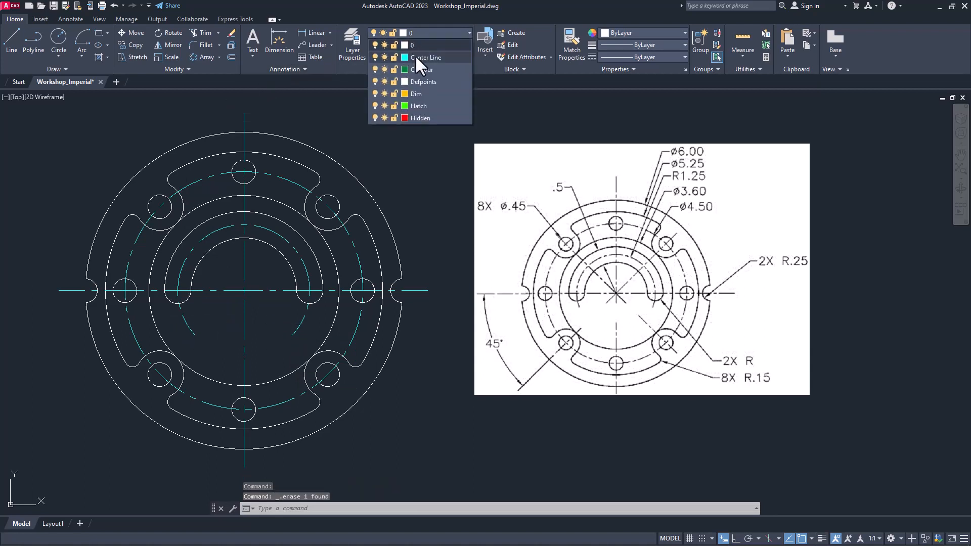
click(420, 66)
click(12, 40)
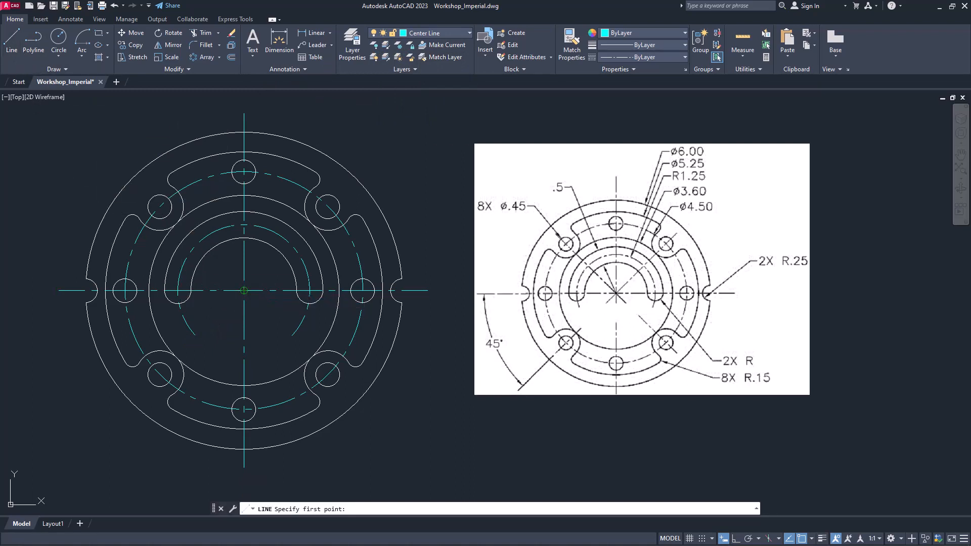
click(244, 290)
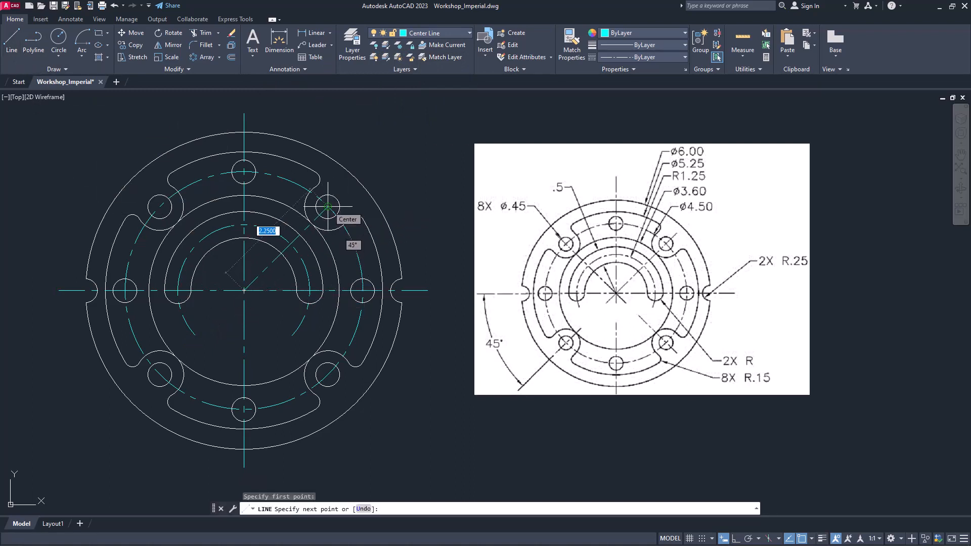
click(328, 206)
key(Return)
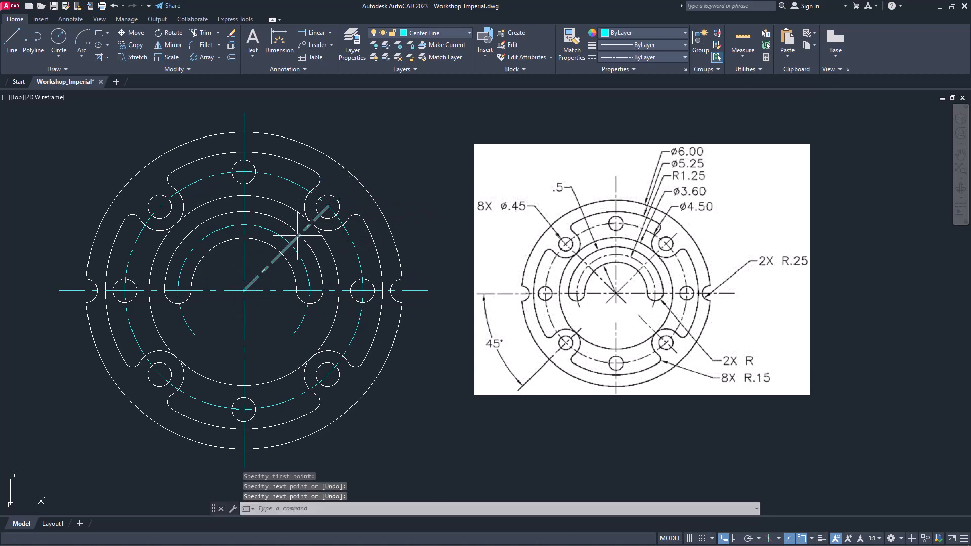
key(Return)
click(245, 290)
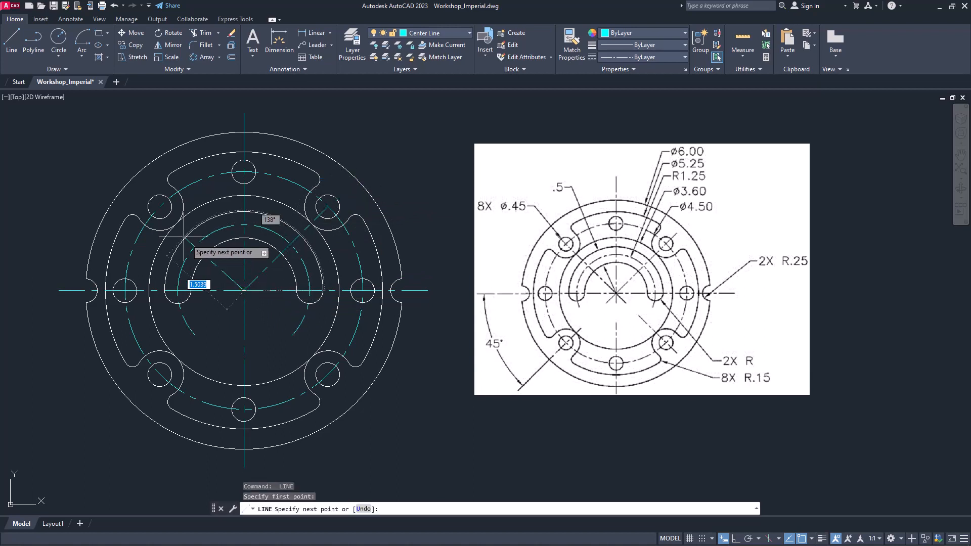
click(160, 207)
key(Return)
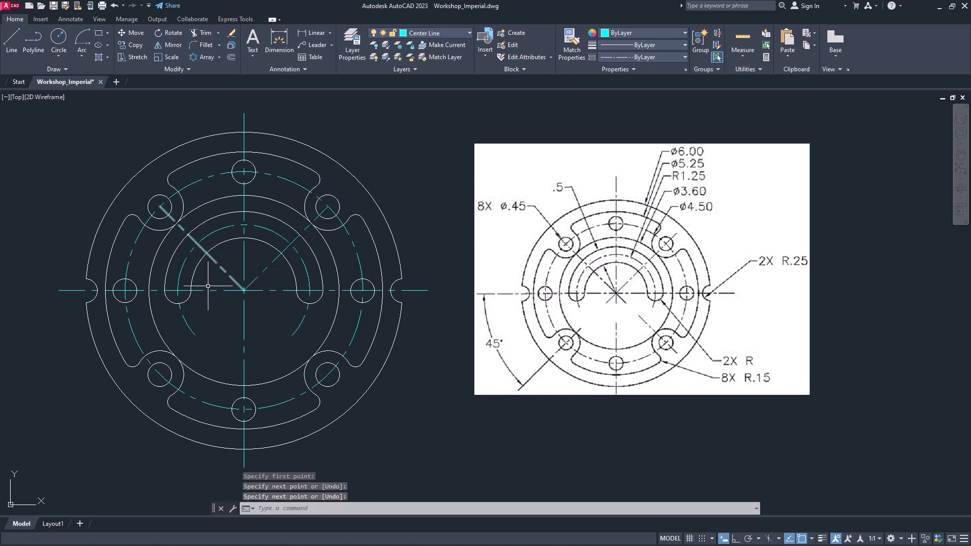
Draw diagonal centerlines from the flange center to the centers of the lower-left and lower-right bolt holes
key(Return)
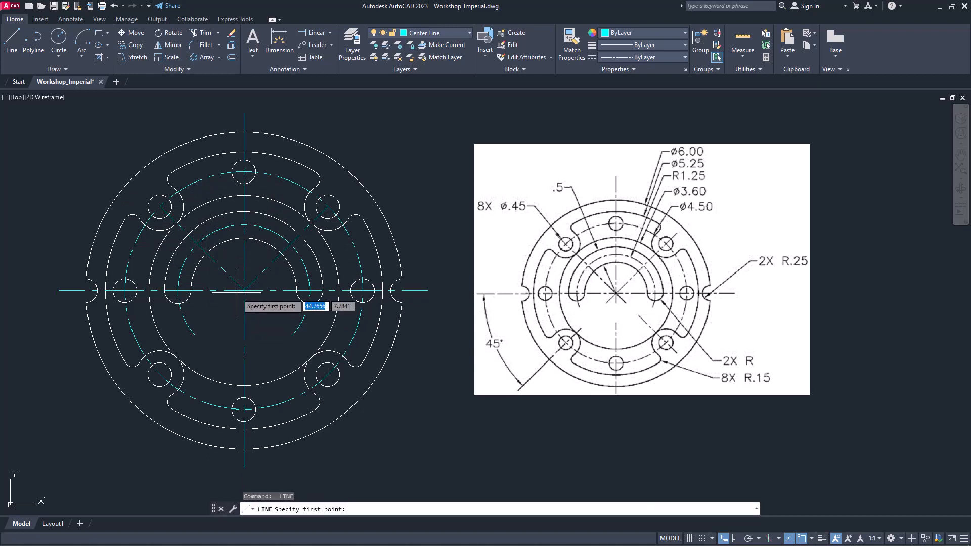
click(244, 290)
click(160, 375)
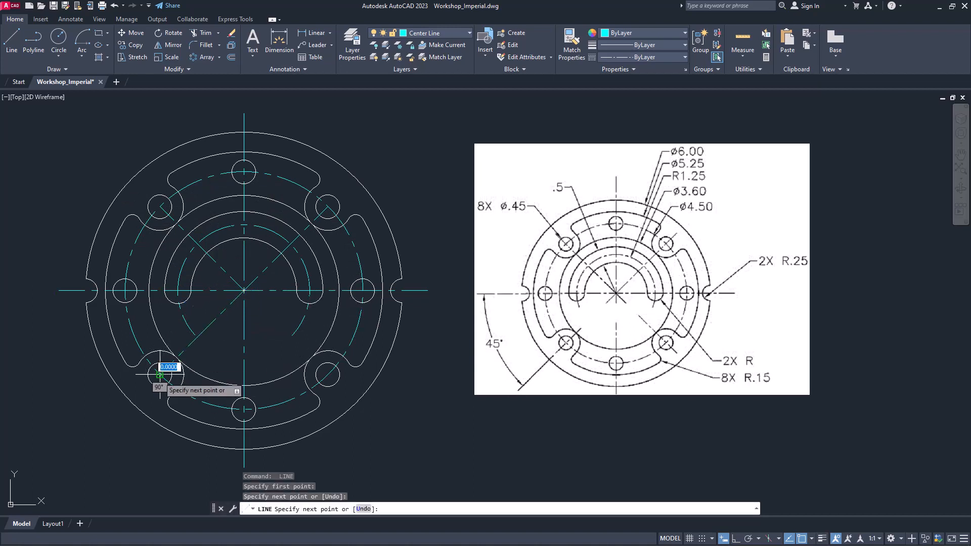
key(Return)
key(Return)
click(244, 290)
click(328, 375)
key(Return)
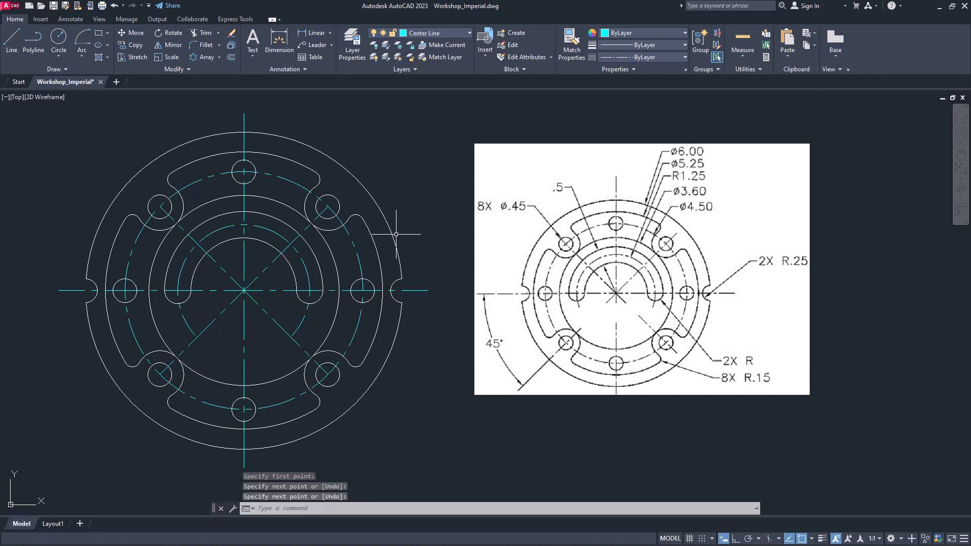